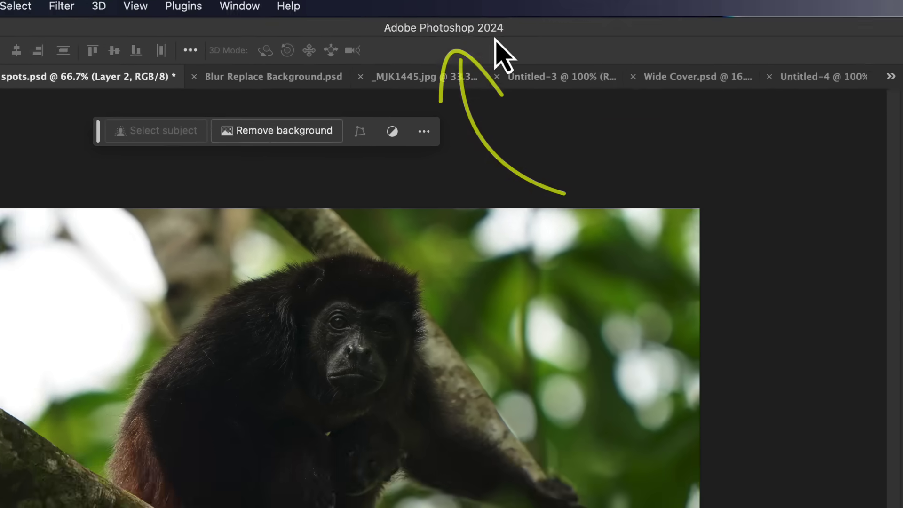
# Step: Switch from Photoshop to the Creative Cloud desktop app to view the installed Photoshop versions
pyautogui.press('super+Tab')
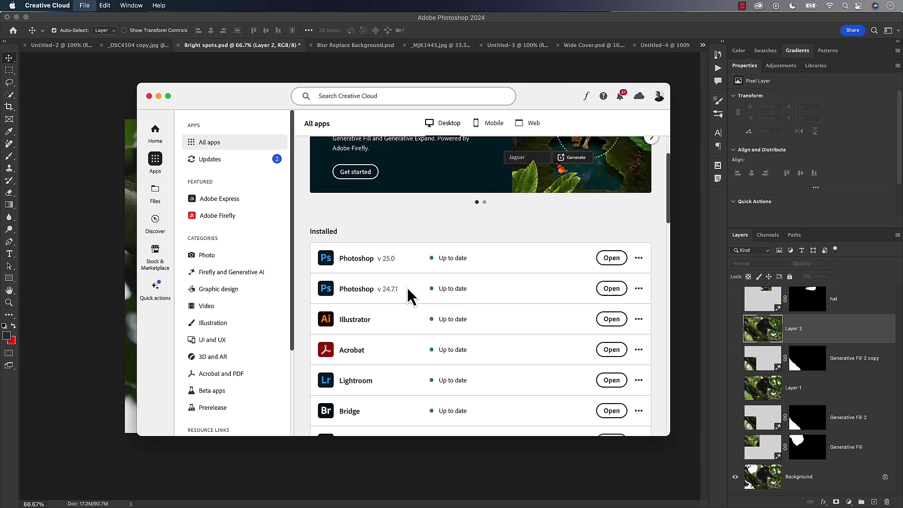
# Step: Bring Photoshop back to the front, showing Bright spots.psd with the monkey photo
pyautogui.click(429, 28)
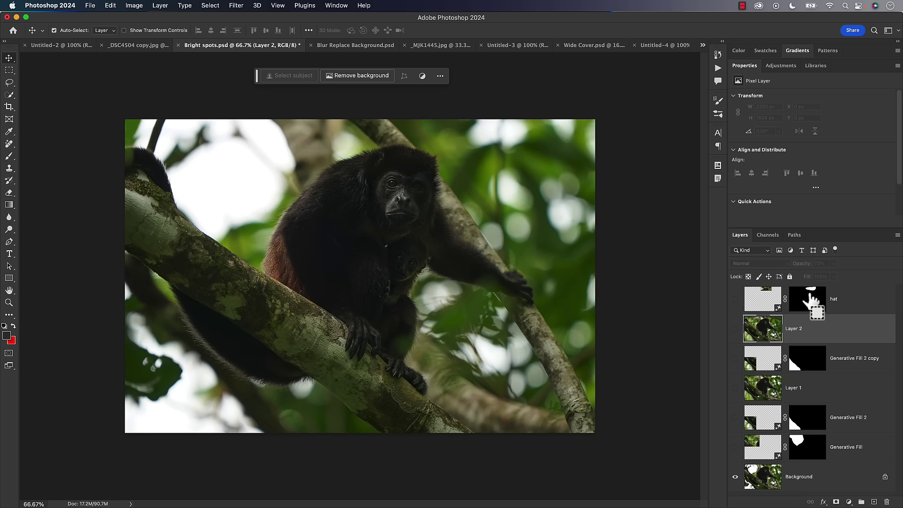
pyautogui.keyDown('super'); pyautogui.click(811, 302); pyautogui.keyUp('super')
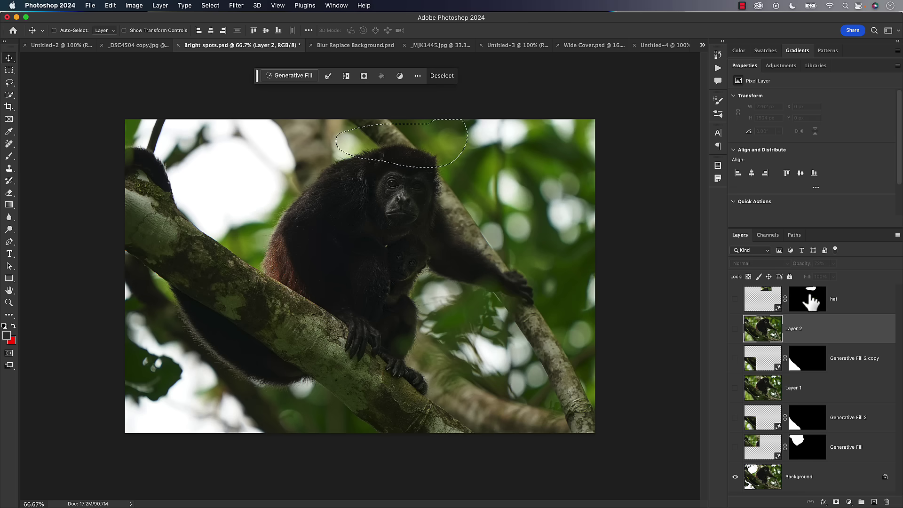
pyautogui.click(735, 299)
pyautogui.press('super+d')
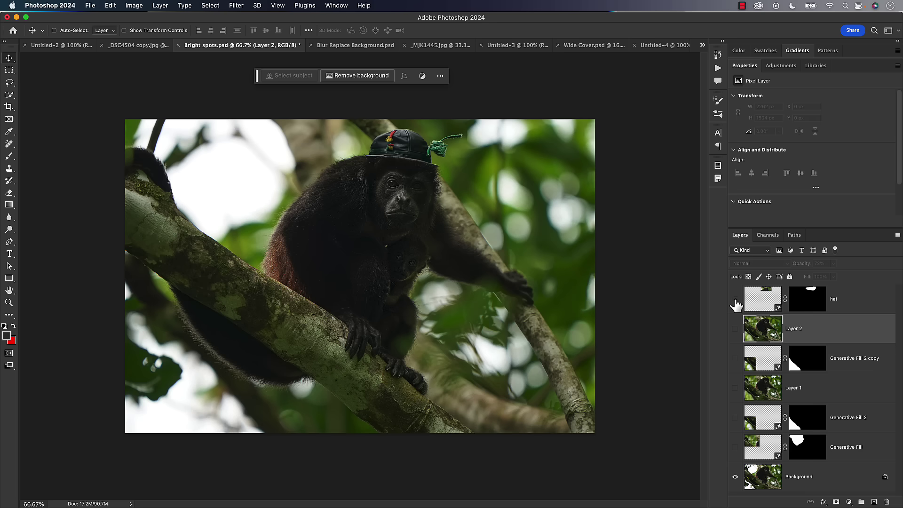
pyautogui.click(735, 299)
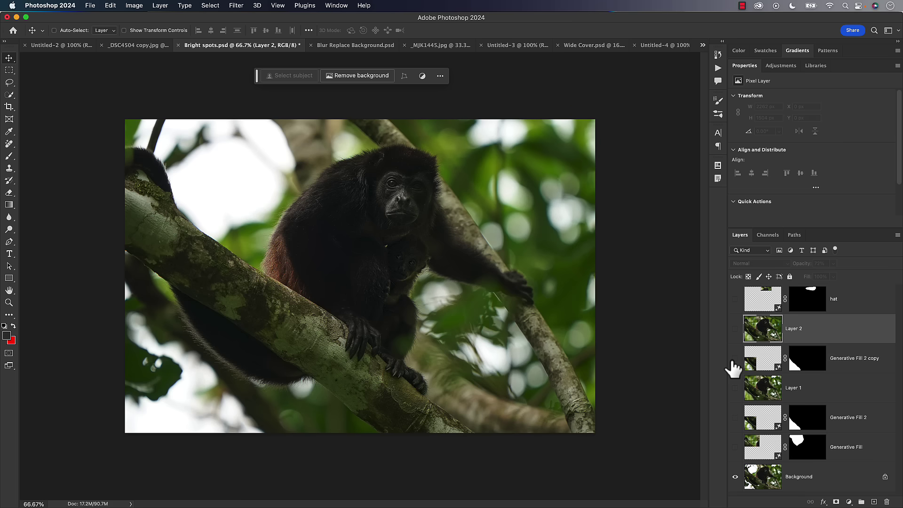
# Step: With the Background layer and Lasso active, load the Generative Fill mask as the top-left sky selection
pyautogui.click(763, 478)
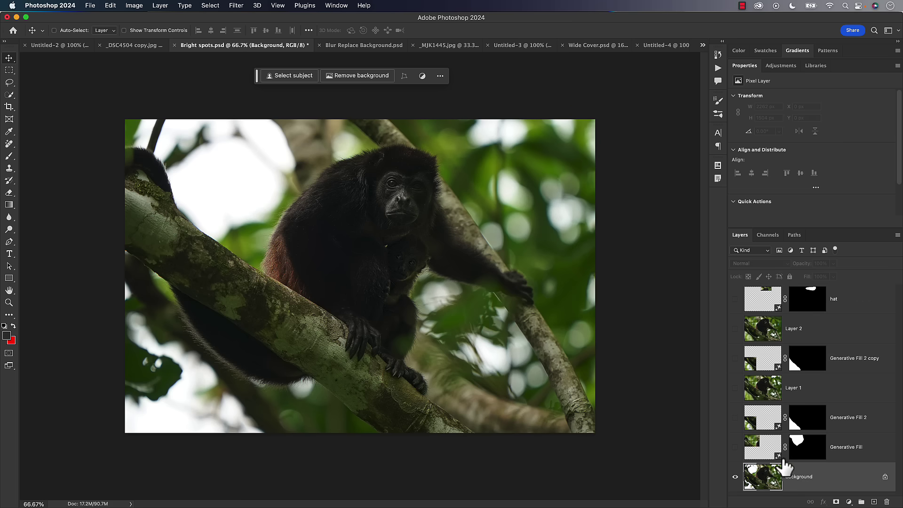
pyautogui.click(10, 82)
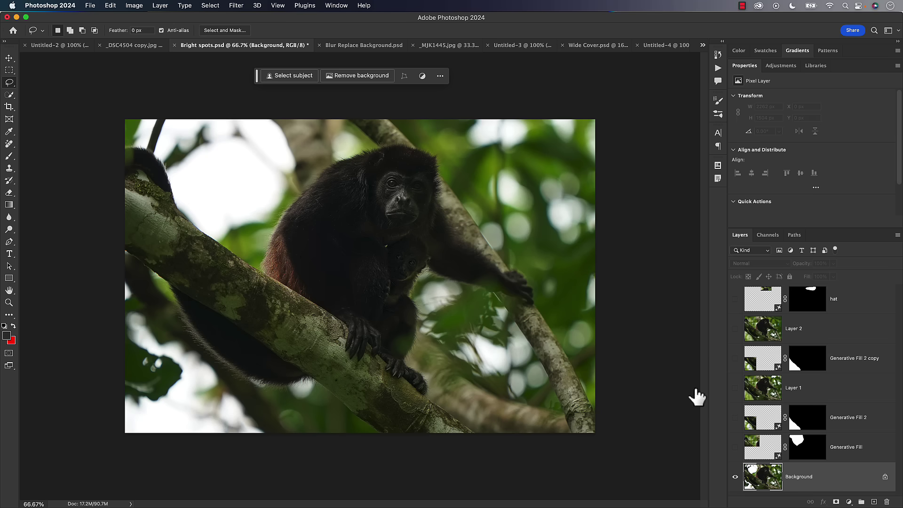
pyautogui.keyDown('super'); pyautogui.click(799, 446); pyautogui.keyUp('super')
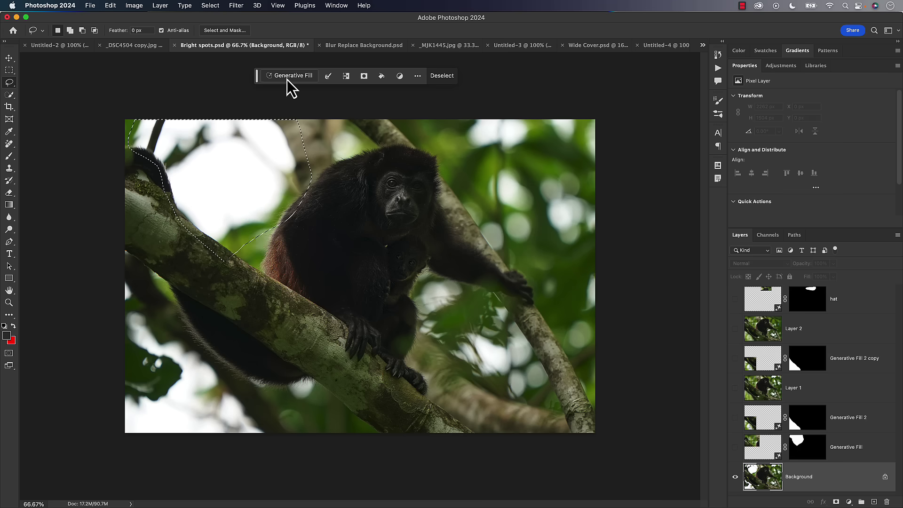
pyautogui.moveTo(258, 77); pyautogui.dragTo(281, 92)
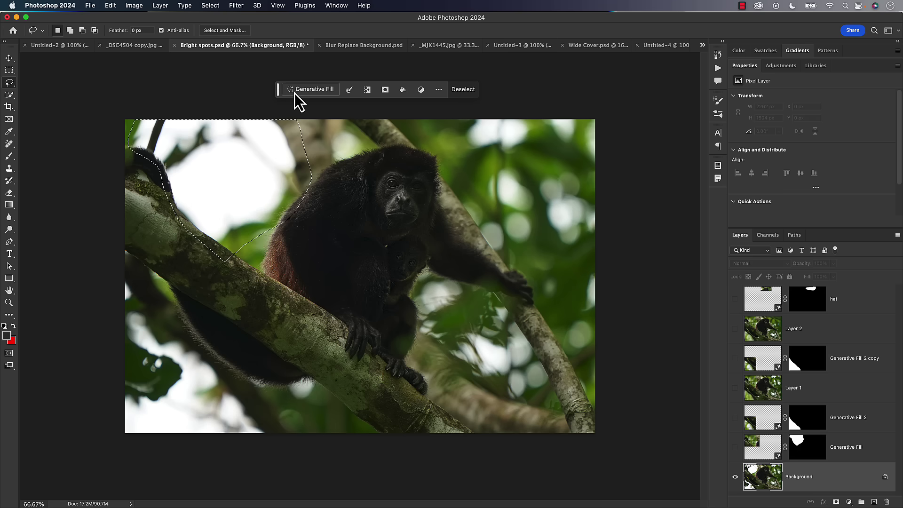
pyautogui.click(335, 5)
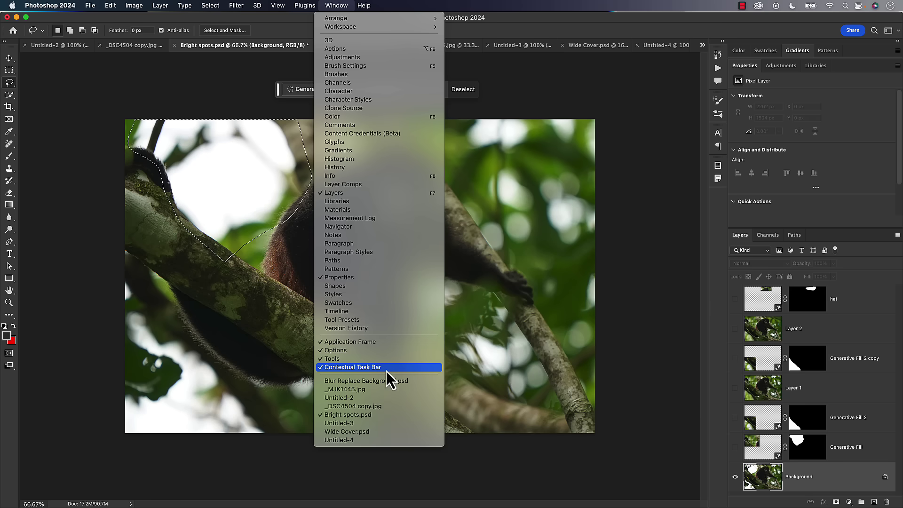
pyautogui.press('Escape')
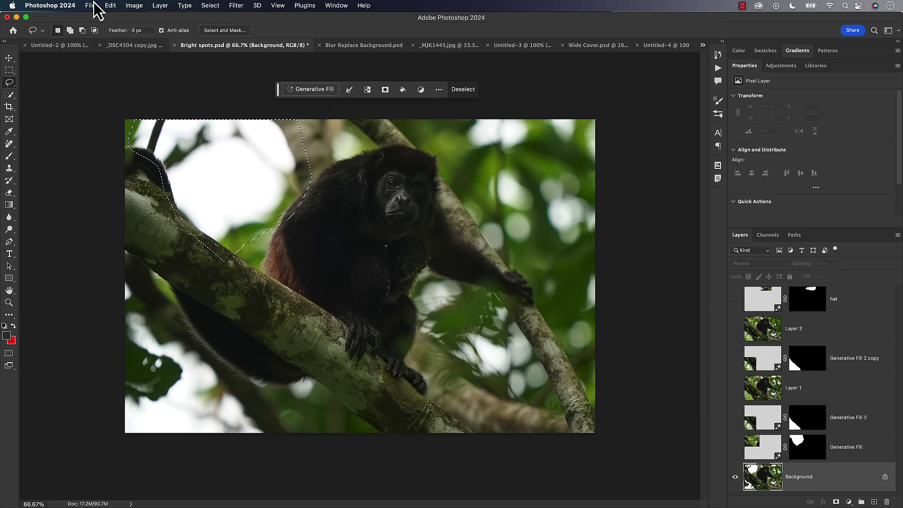
pyautogui.click(110, 6)
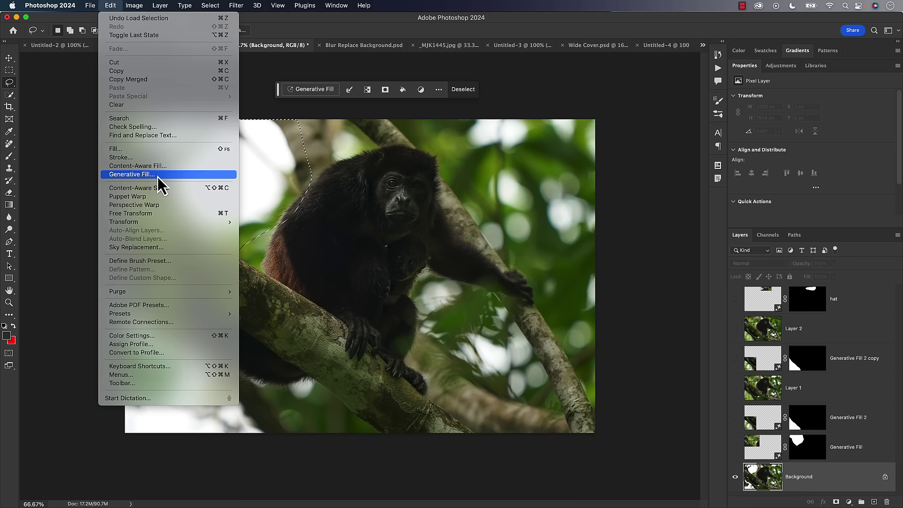
pyautogui.press('Escape')
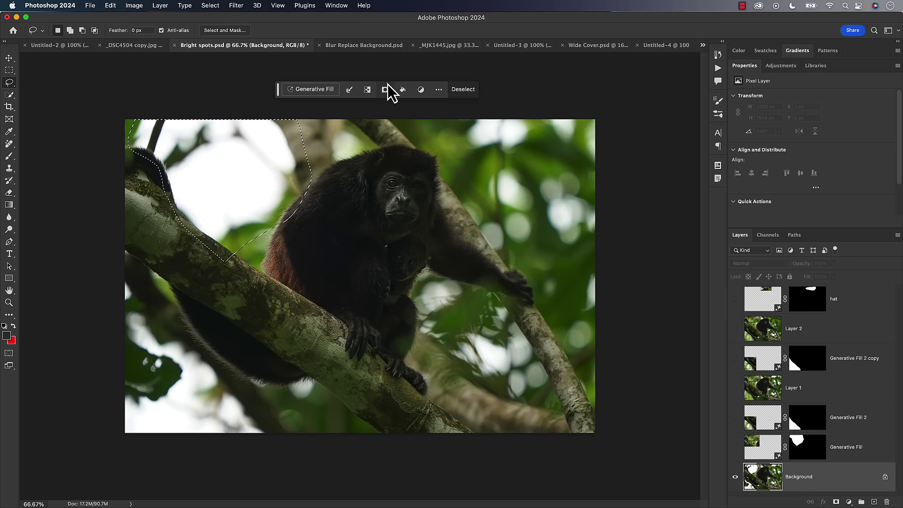
pyautogui.click(439, 89)
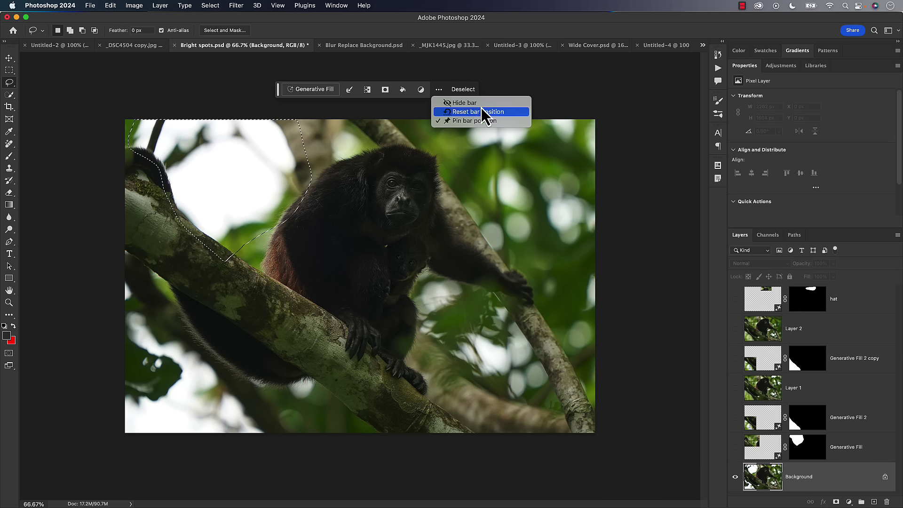
pyautogui.click(502, 81)
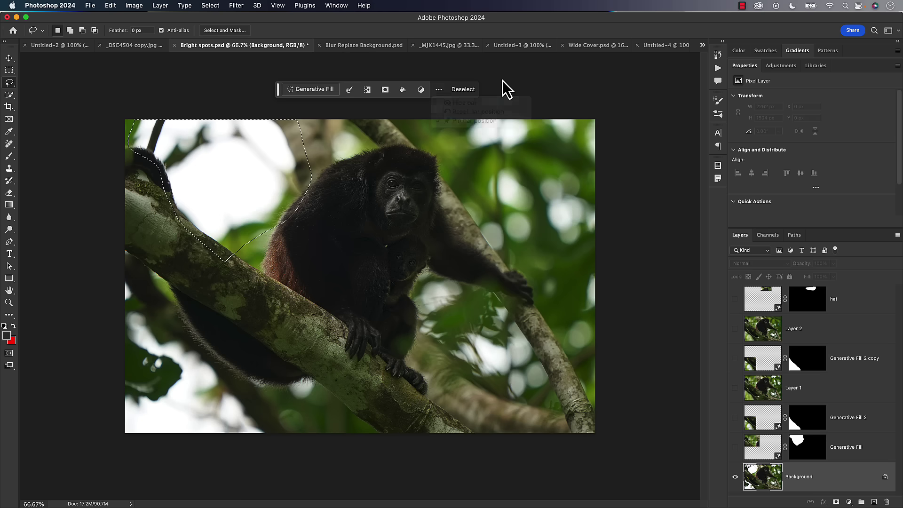
# Step: Fill the top-left sky selection with green foliage, deselect, and show the Generative Fill layer
pyautogui.click(311, 88)
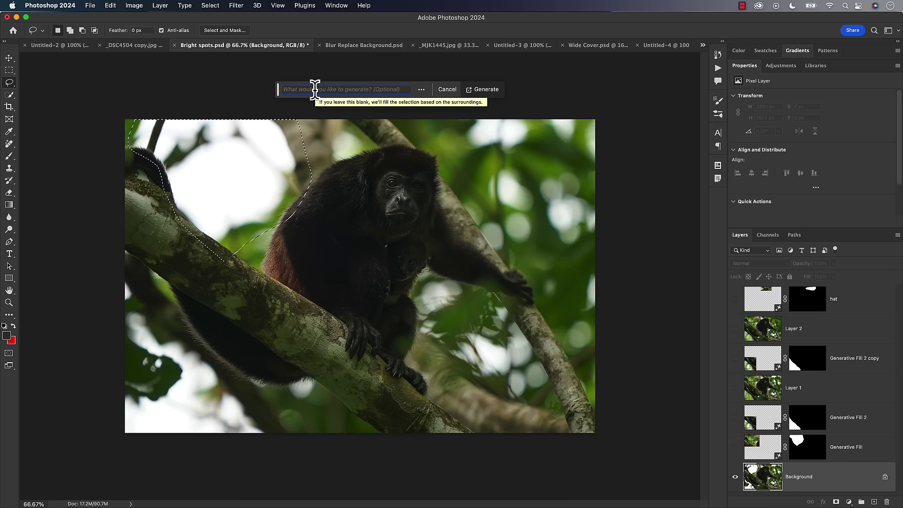
pyautogui.click(735, 447)
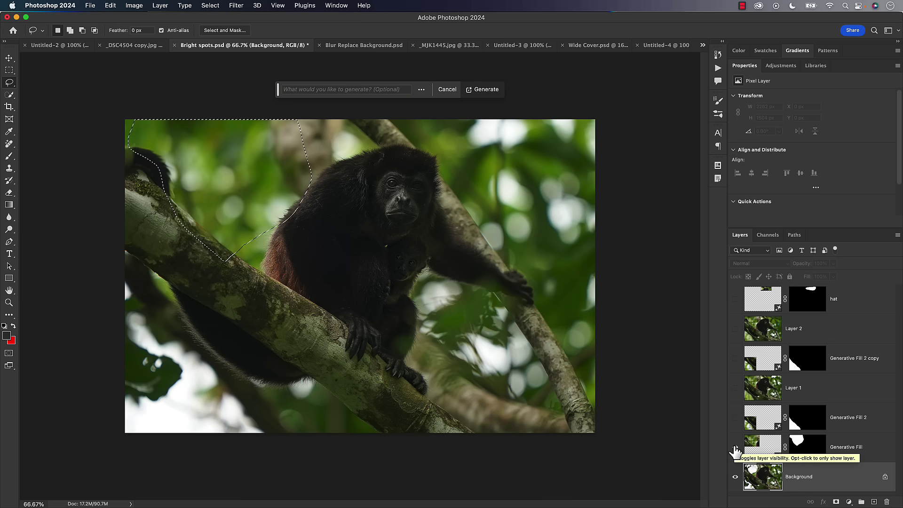
pyautogui.press('super+d')
pyautogui.click(735, 447)
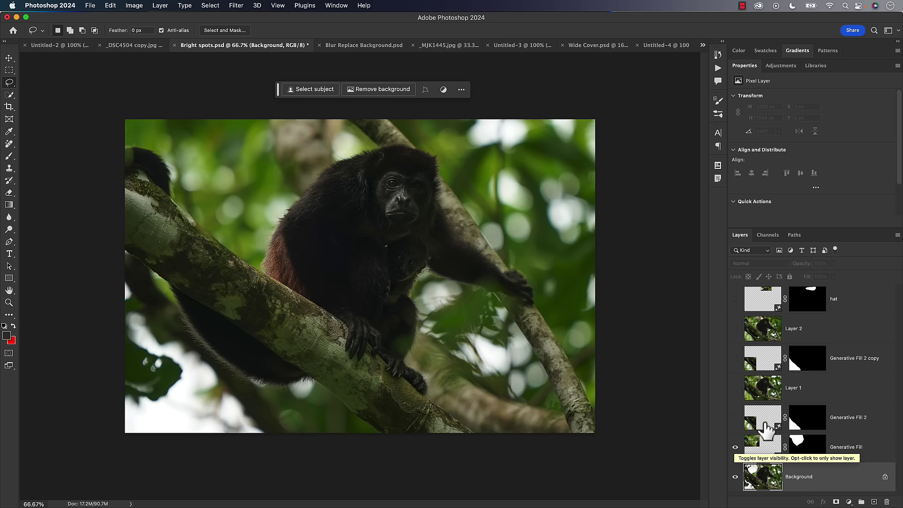
# Step: Load the Generative Fill 2 mask, show its green lower-left fill, and deselect
pyautogui.keyDown('super'); pyautogui.click(799, 423); pyautogui.keyUp('super')
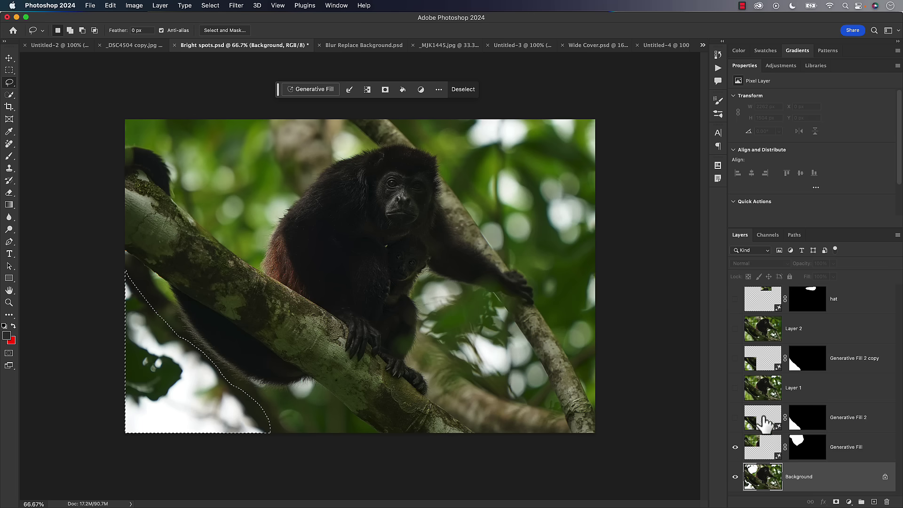
pyautogui.click(735, 417)
pyautogui.click(735, 418)
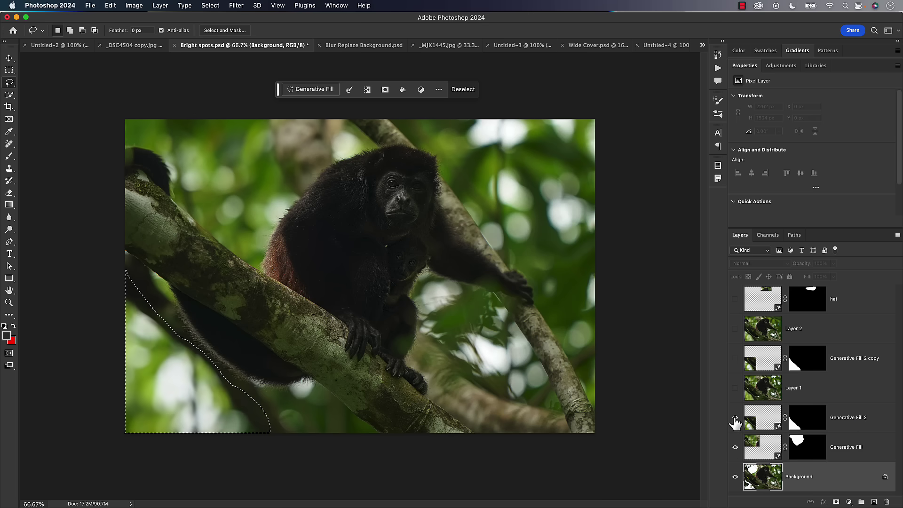
pyautogui.press('super+d')
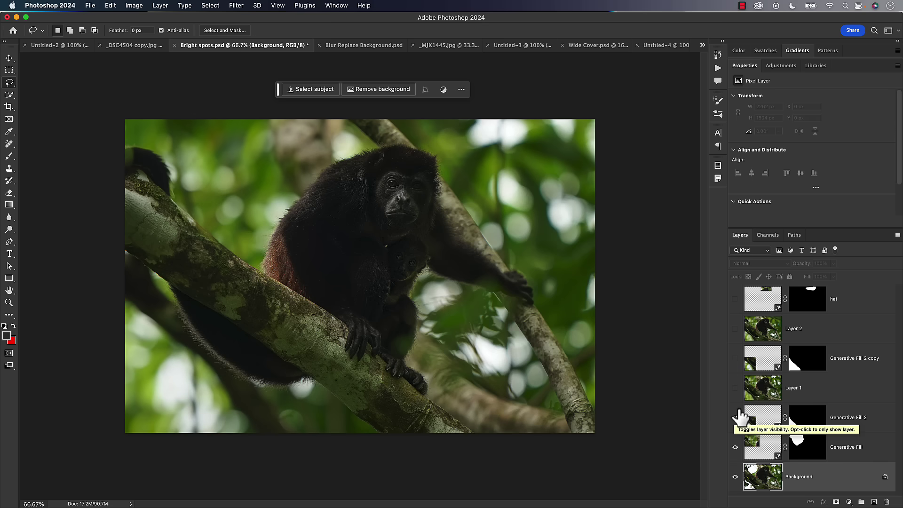
# Step: Compare Layer 1 on and off, then turn on Layer 1 and Generative Fill 2 copy and select Layer 2
pyautogui.click(754, 390)
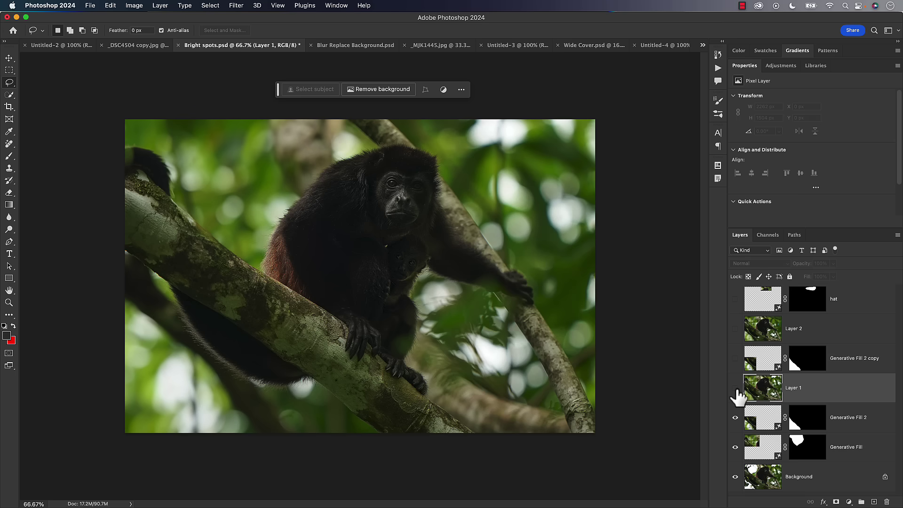
pyautogui.click(735, 389)
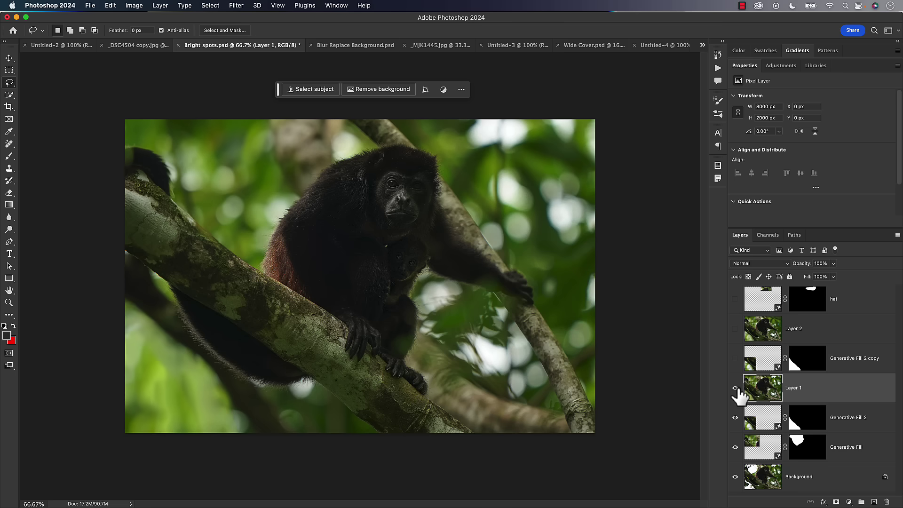
pyautogui.click(735, 389)
pyautogui.click(735, 388)
pyautogui.click(735, 389)
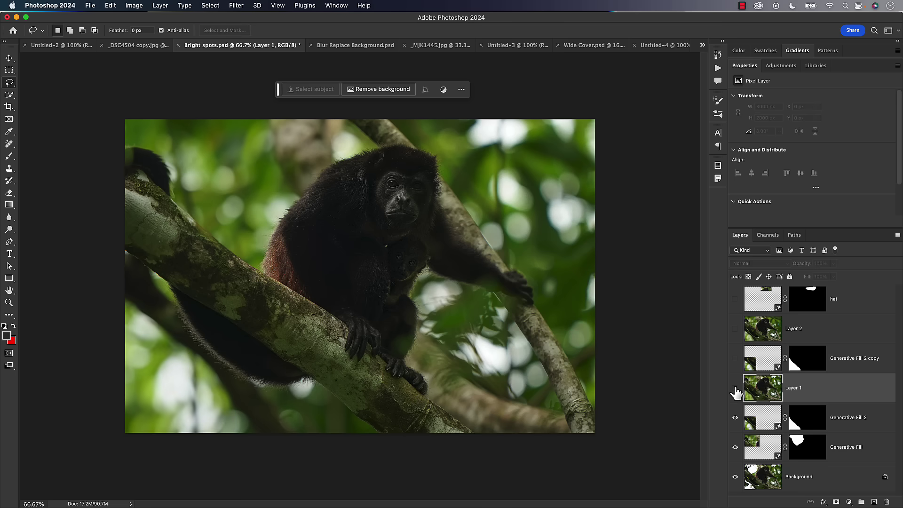
pyautogui.moveTo(736, 358); pyautogui.dragTo(736, 389)
pyautogui.click(755, 361)
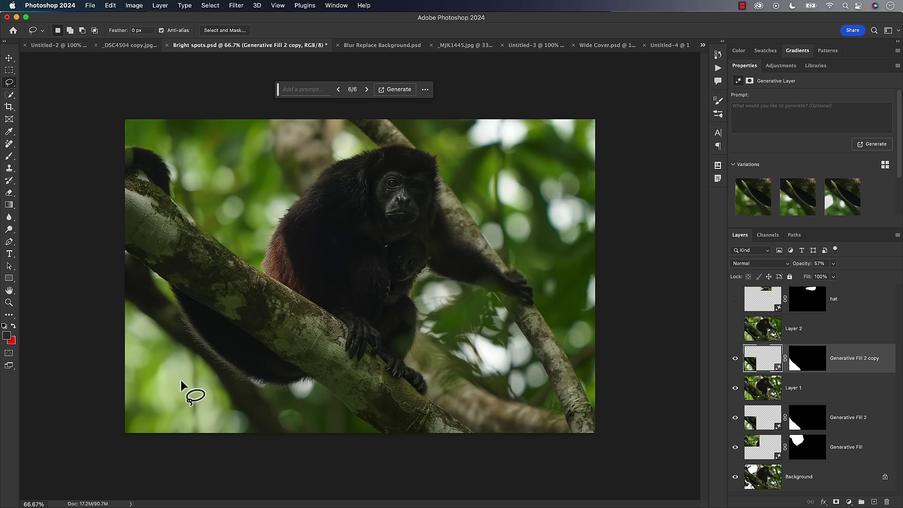
pyautogui.click(763, 338)
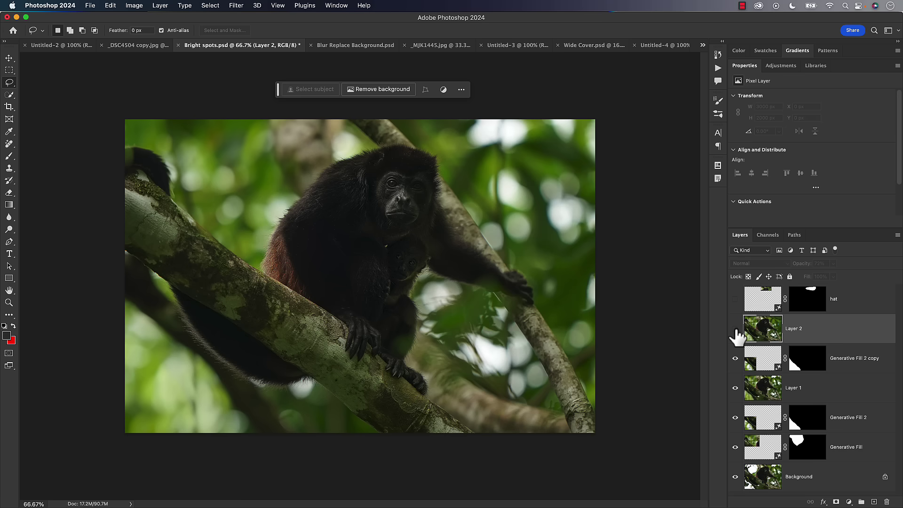
# Step: Make Layer 2 visible and lower its opacity from 72% to 68%
pyautogui.click(736, 330)
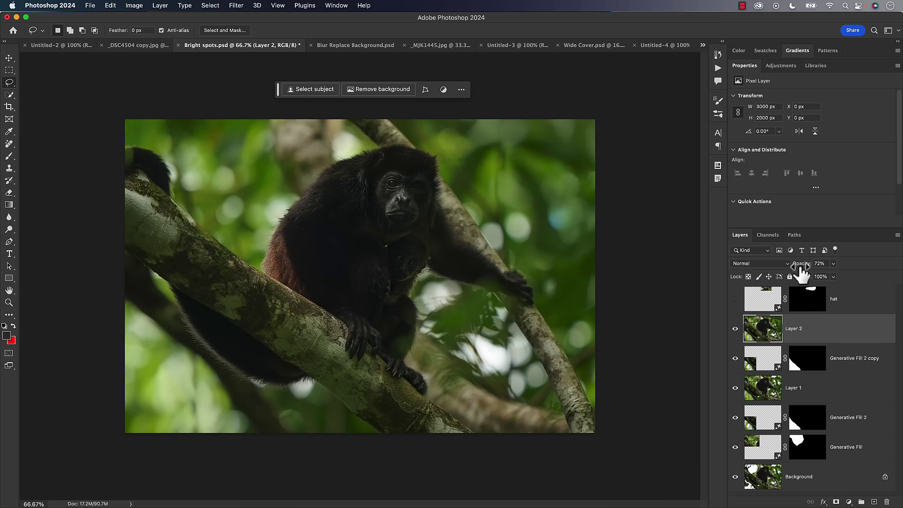
pyautogui.moveTo(801, 266); pyautogui.dragTo(800, 269)
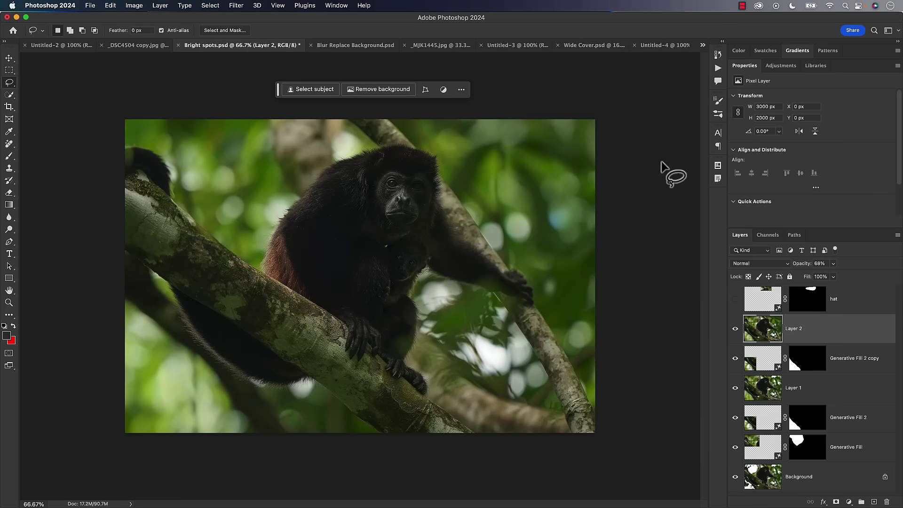
# Step: Switch to Blur Replace Background.psd, nudge the task bar up, and check the Window and Select menus
pyautogui.click(364, 49)
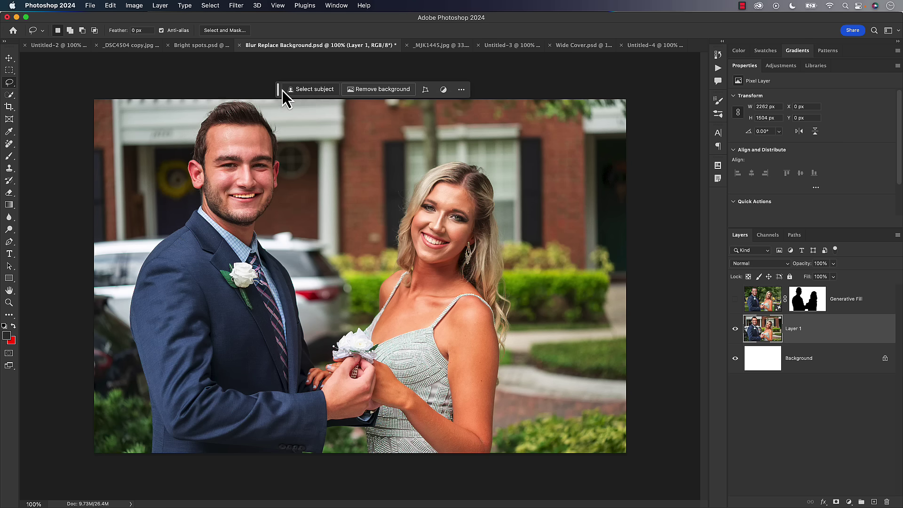
pyautogui.moveTo(277, 89); pyautogui.dragTo(278, 83)
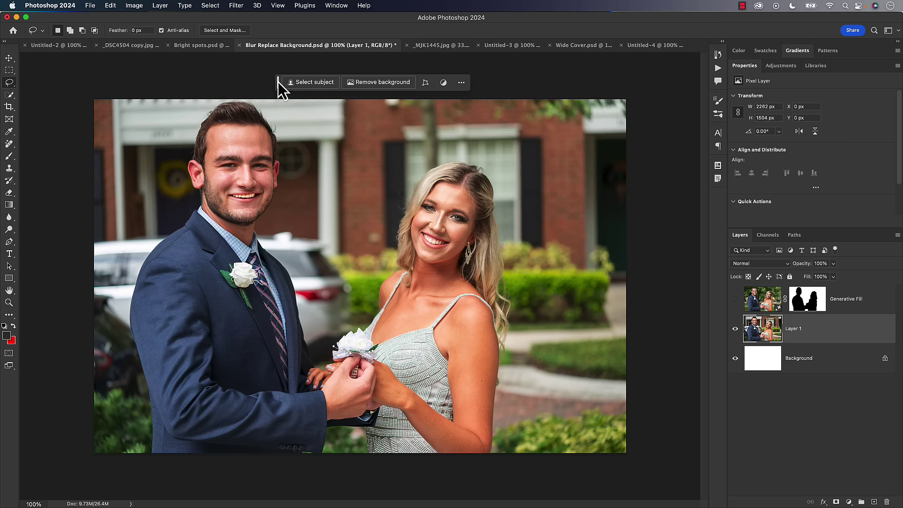
pyautogui.click(334, 5)
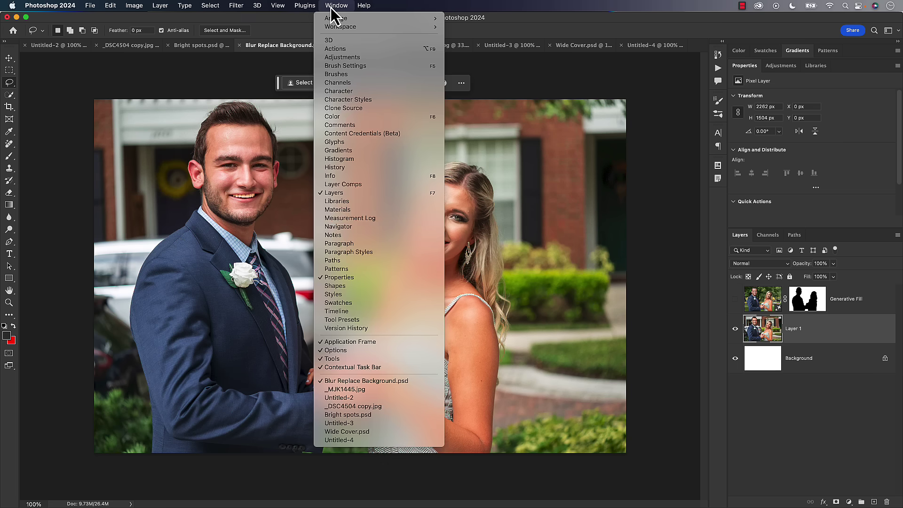
pyautogui.click(346, 367)
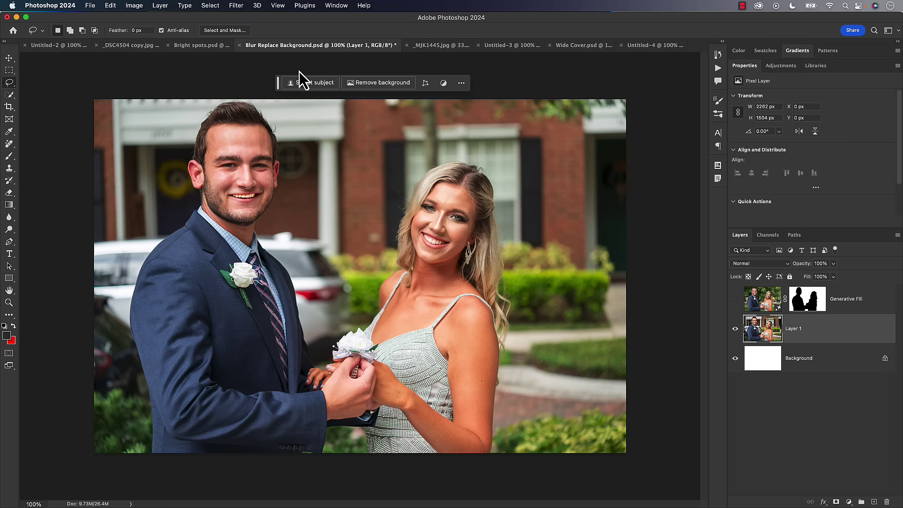
pyautogui.click(210, 5)
pyautogui.click(212, 7)
pyautogui.click(310, 83)
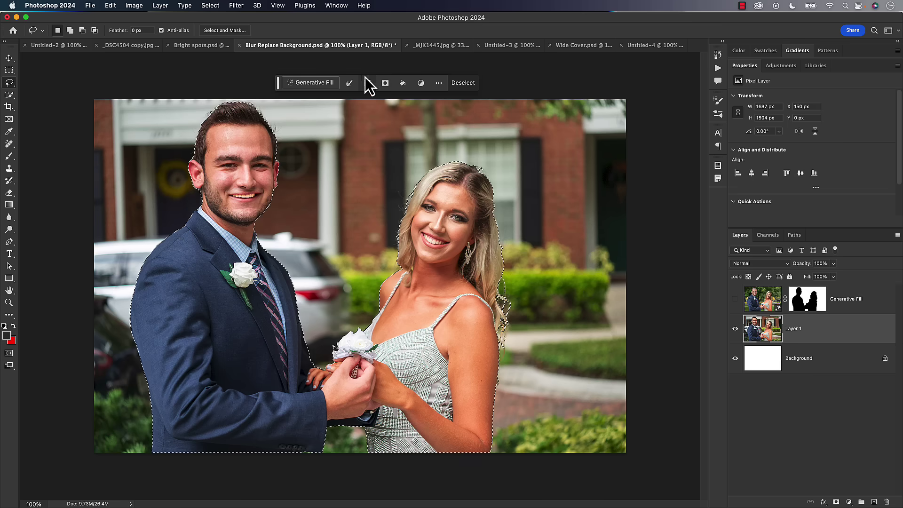
pyautogui.click(367, 83)
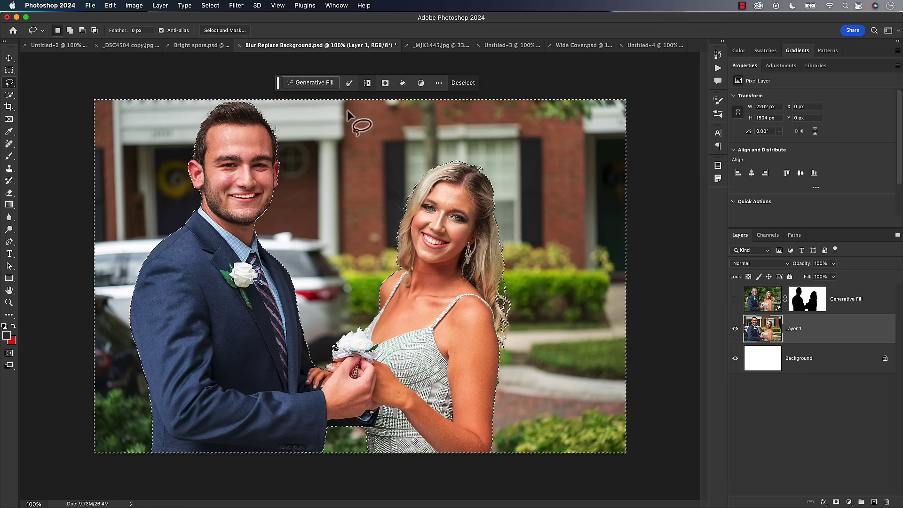
pyautogui.click(319, 83)
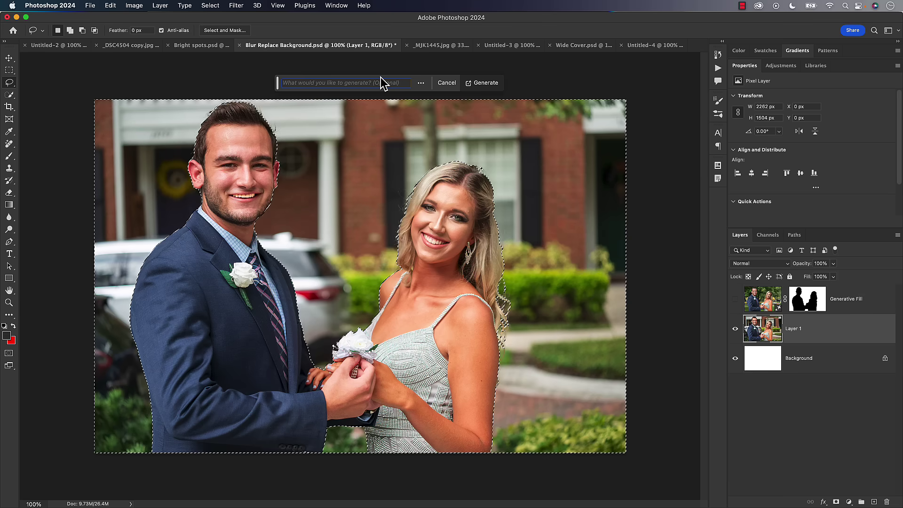
pyautogui.press('super+d')
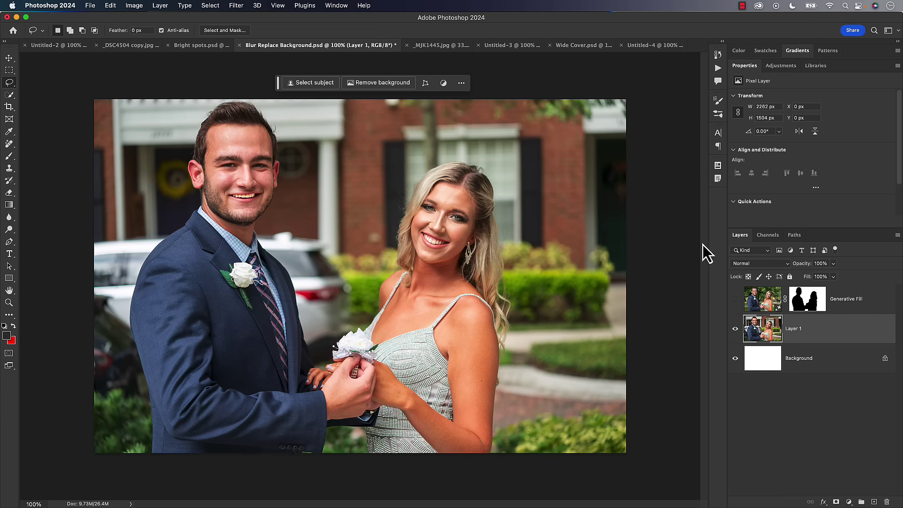
# Step: Show the Generative Fill park layer and compare the brick seventh variation against the fifth
pyautogui.click(735, 298)
pyautogui.click(760, 301)
pyautogui.scroll(-3, 795, 179)
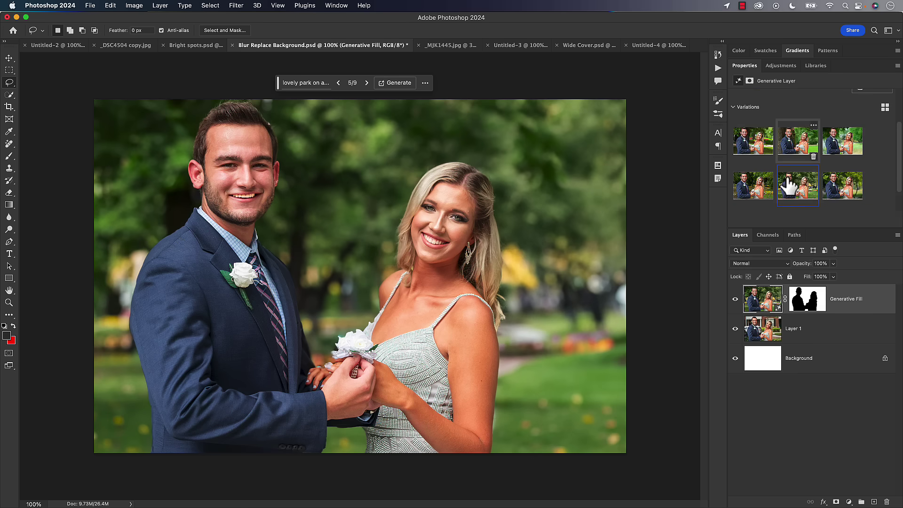
pyautogui.click(753, 188)
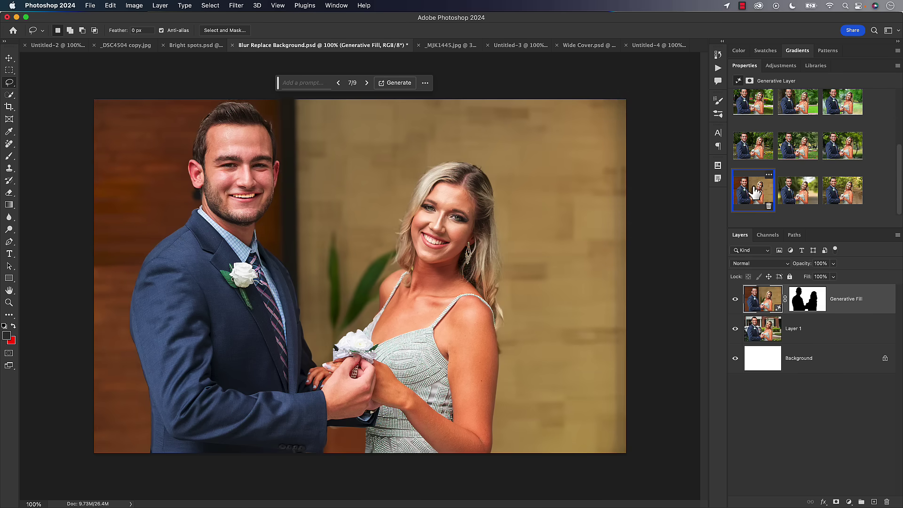
pyautogui.click(792, 147)
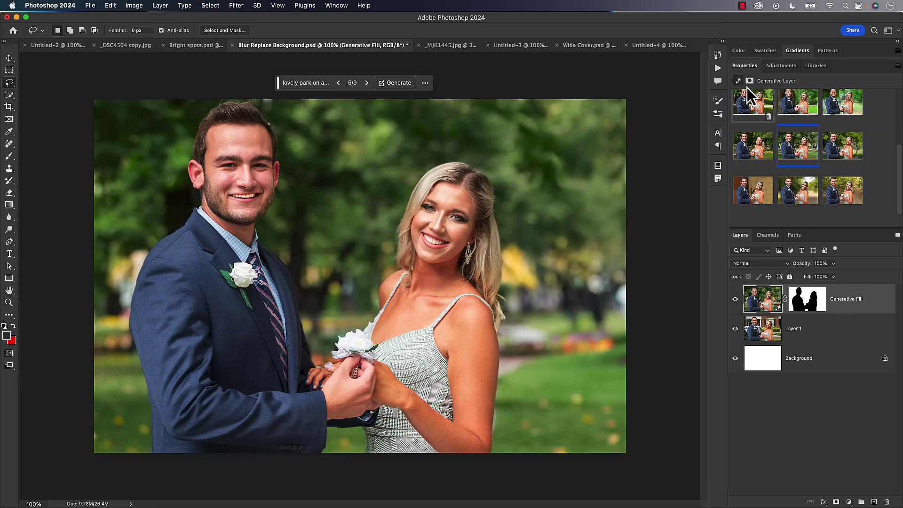
# Step: View the generation prompt, preview variations one through six, and settle on variation 5 of 9
pyautogui.scroll(4, 762, 134)
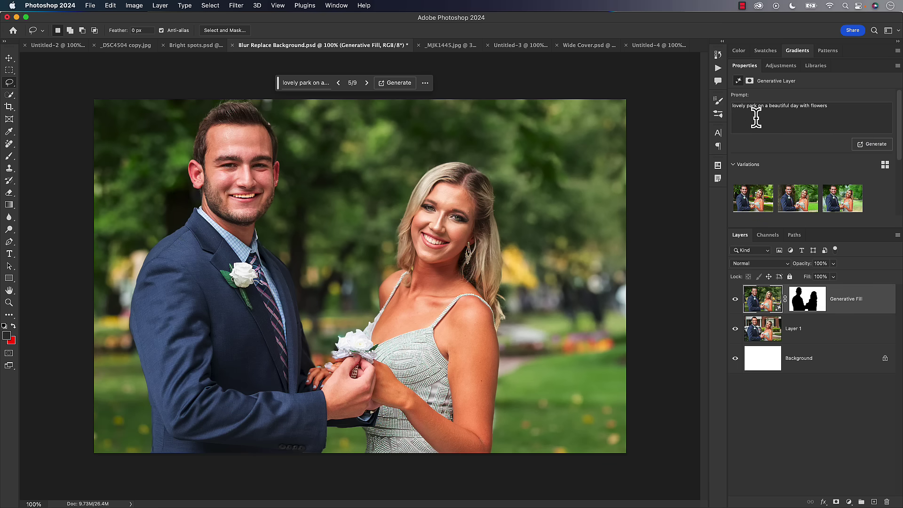
pyautogui.click(864, 110)
pyautogui.scroll(-3, 844, 164)
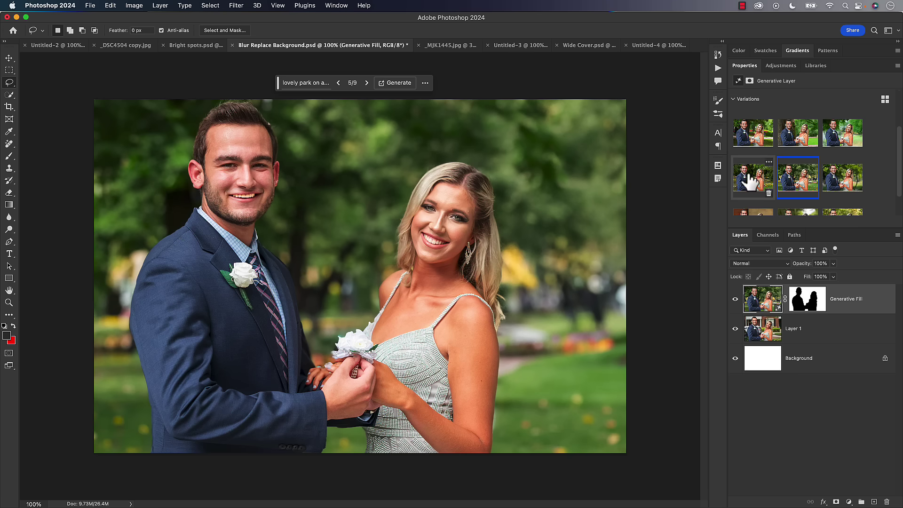
pyautogui.click(751, 181)
pyautogui.click(799, 179)
pyautogui.click(842, 179)
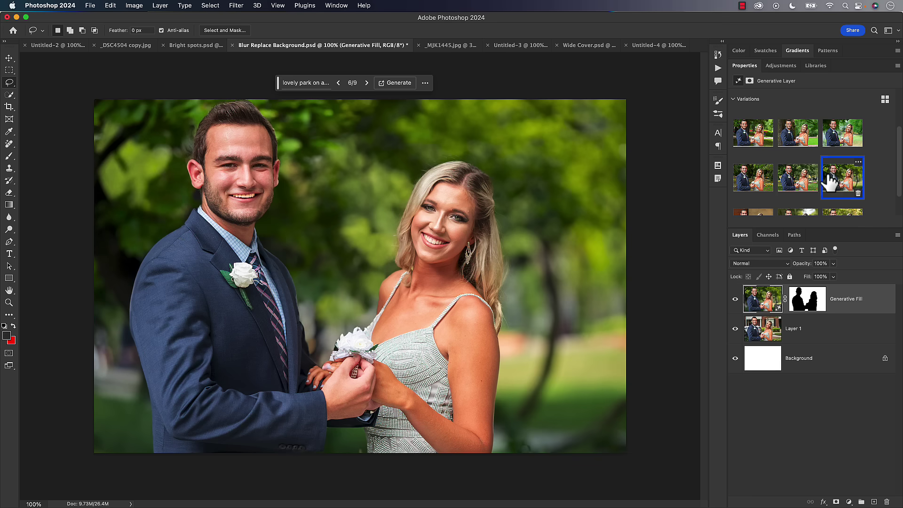
pyautogui.click(797, 182)
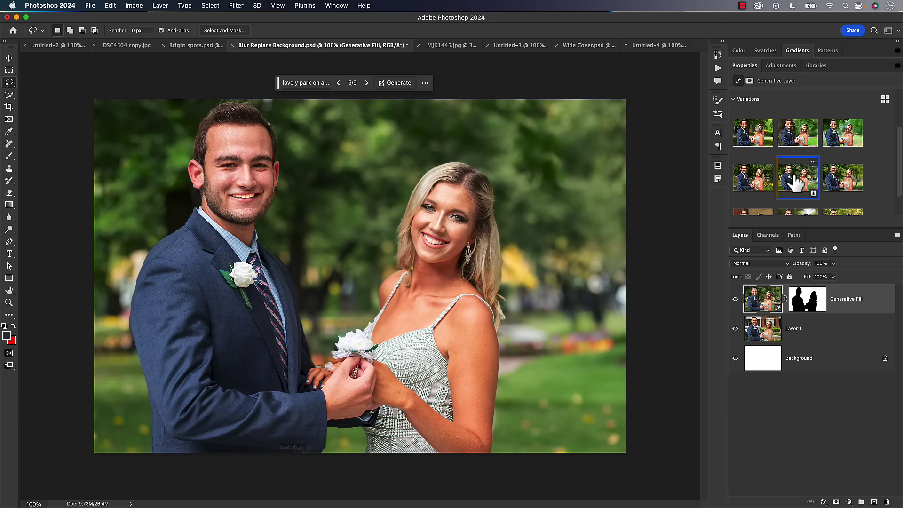
pyautogui.click(752, 133)
pyautogui.click(786, 136)
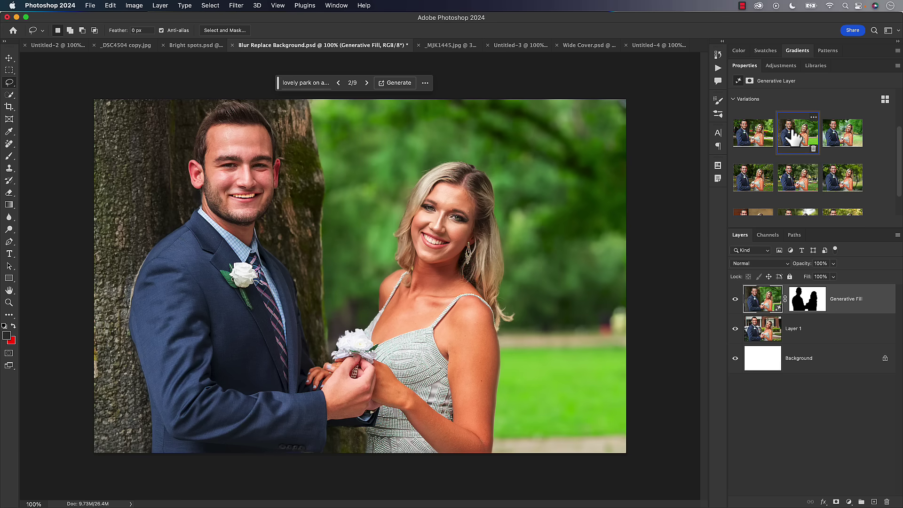
pyautogui.click(835, 137)
pyautogui.click(792, 182)
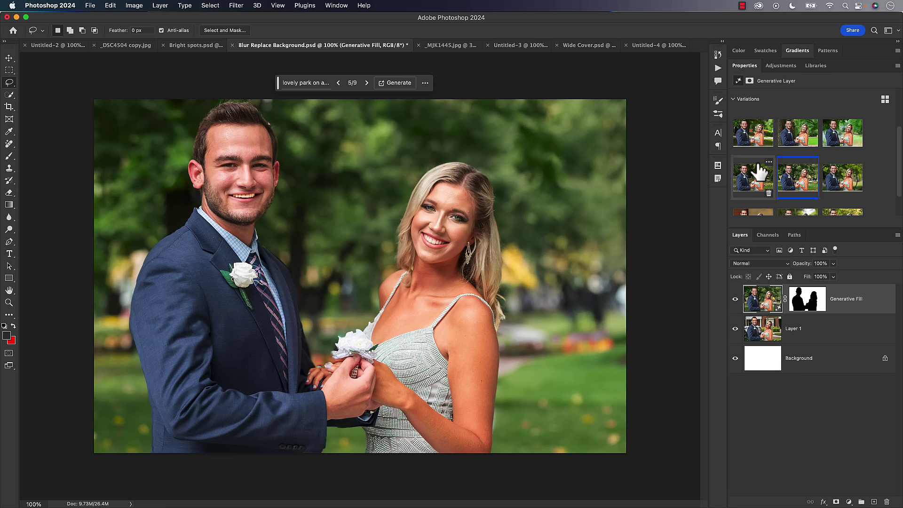
pyautogui.moveTo(774, 144)
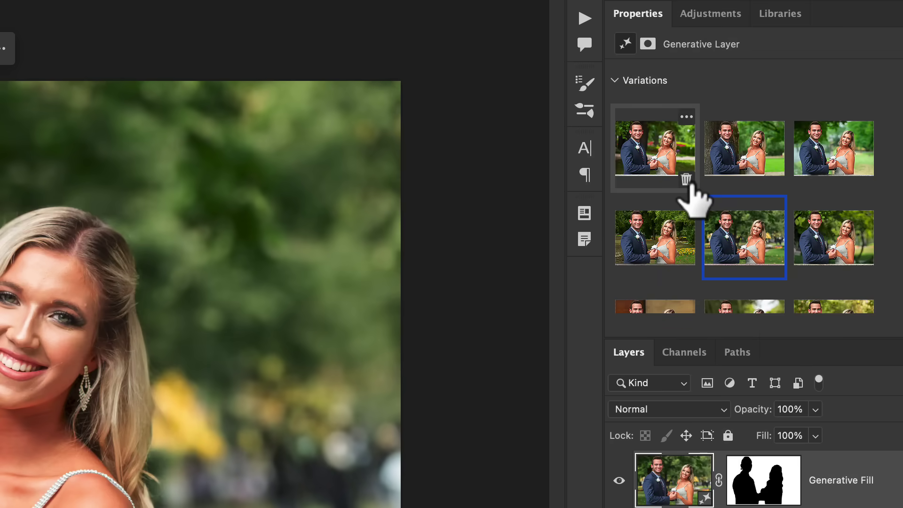
pyautogui.click(686, 116)
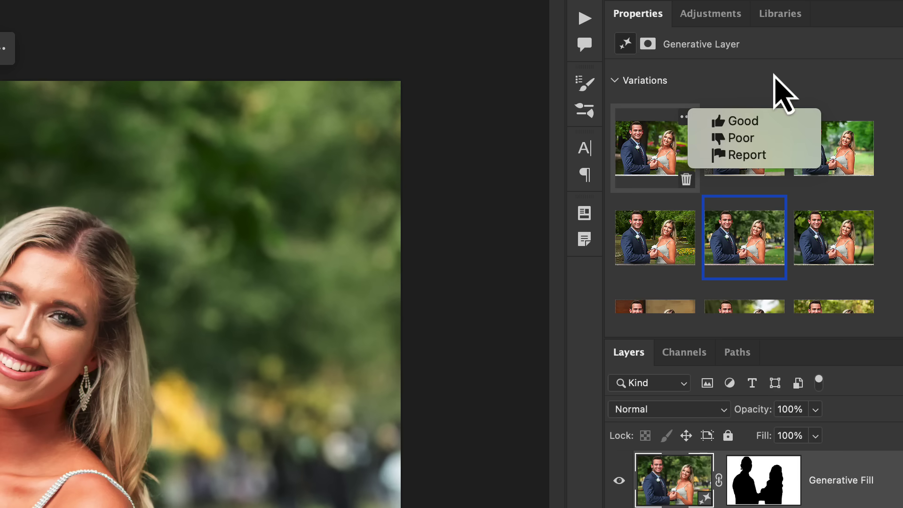
pyautogui.click(741, 137)
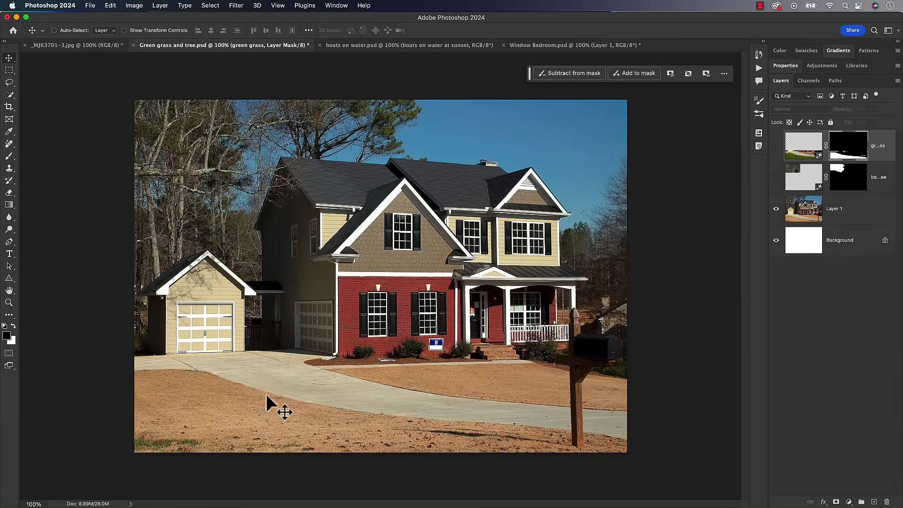
# Step: Reveal the tree and green grass layers on the house photo and view the grass layer's mask
pyautogui.click(803, 177)
pyautogui.click(776, 177)
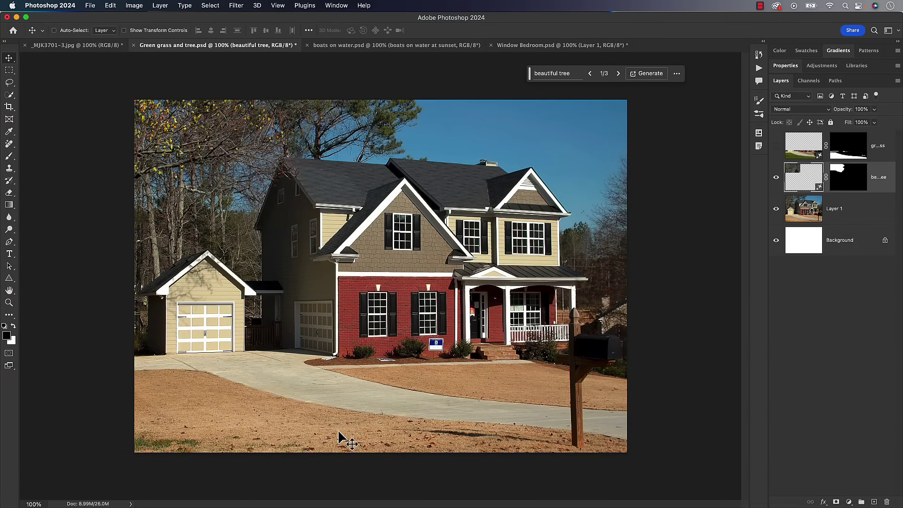
pyautogui.press('l')
pyautogui.click(776, 146)
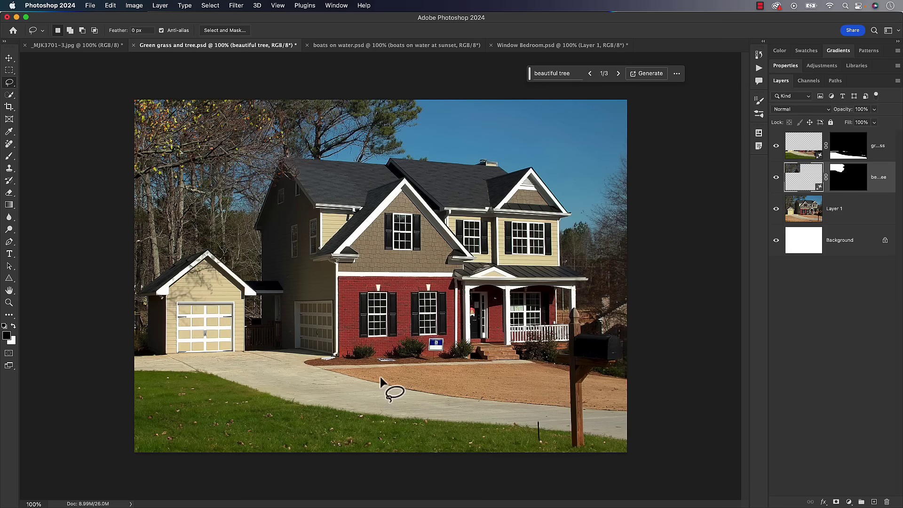
pyautogui.press('b')
pyautogui.keyDown('alt'); pyautogui.click(848, 146); pyautogui.keyUp('alt')
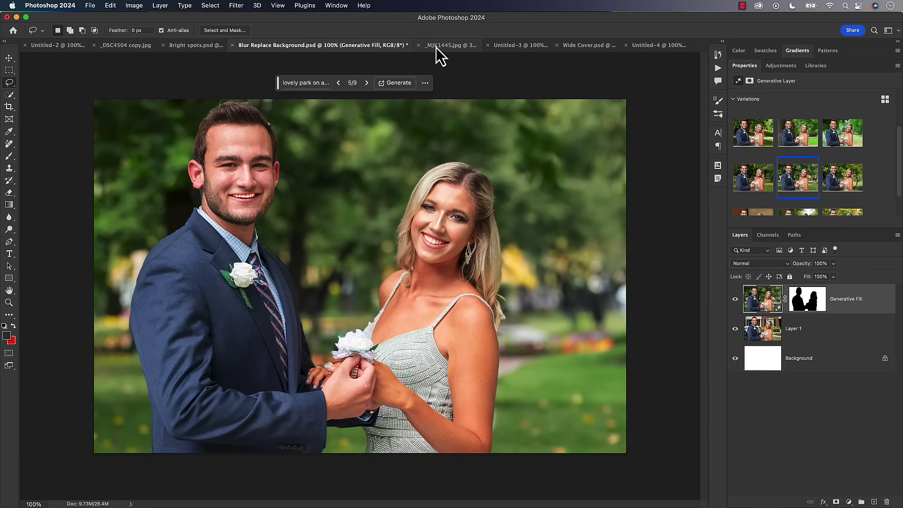
# Step: On _MJK1445.jpg, set a 10 × 8 crop ratio and widen the frame past the photo's edges
pyautogui.click(435, 47)
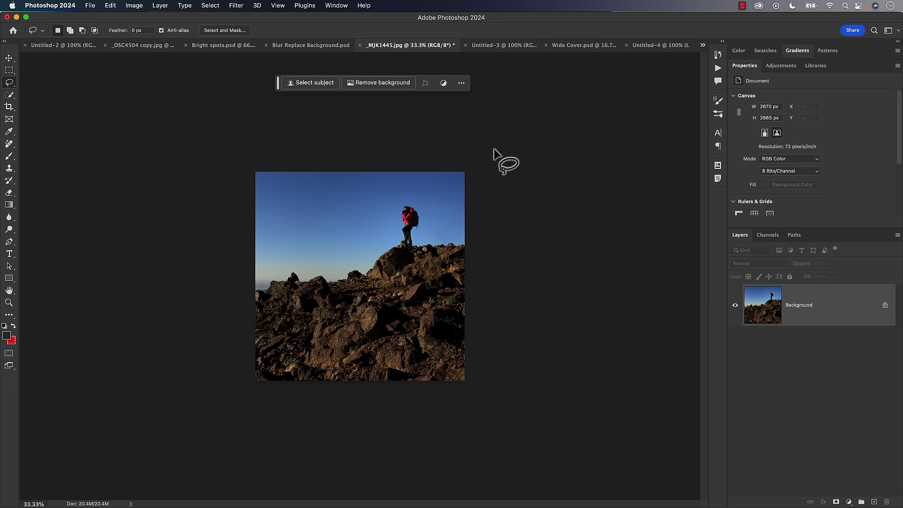
pyautogui.press('c')
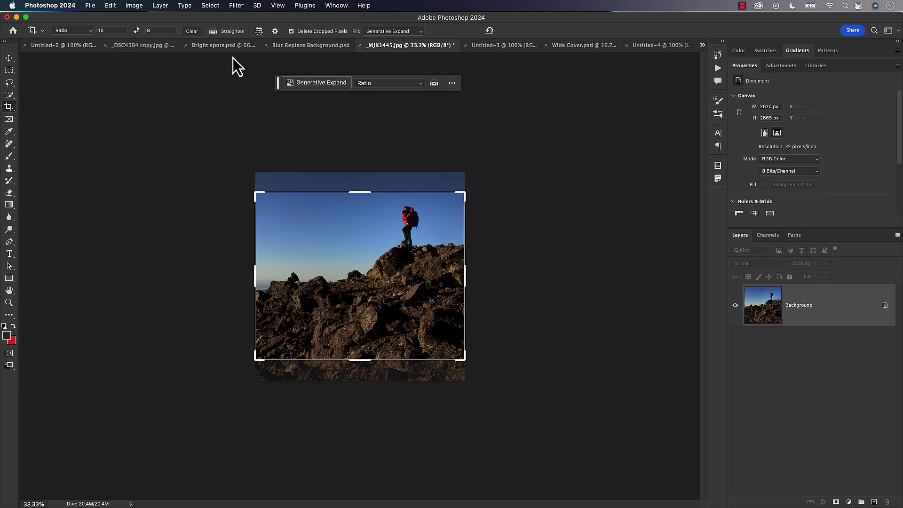
pyautogui.press('Escape')
pyautogui.press('v')
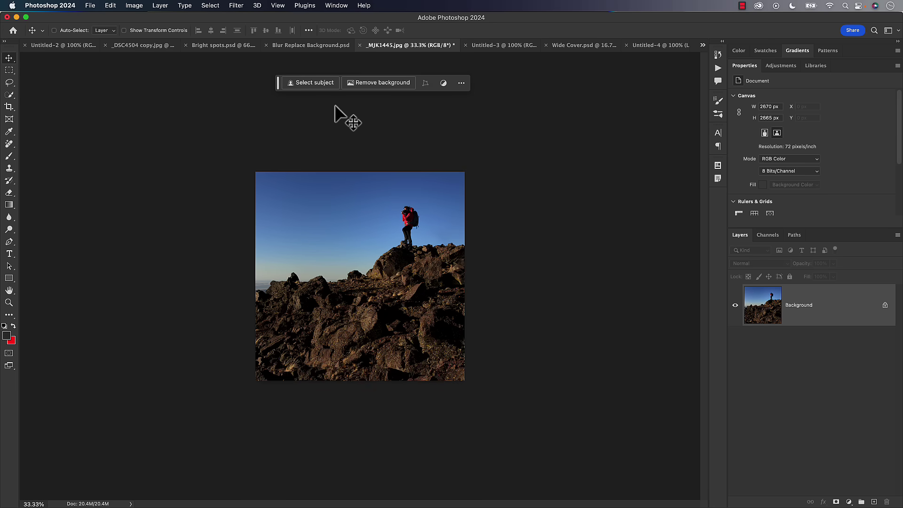
pyautogui.press('c')
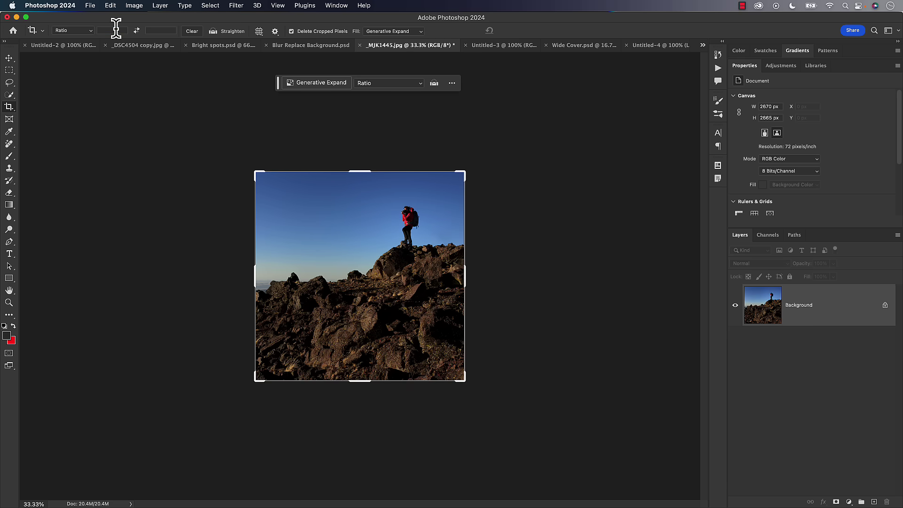
pyautogui.write('10')
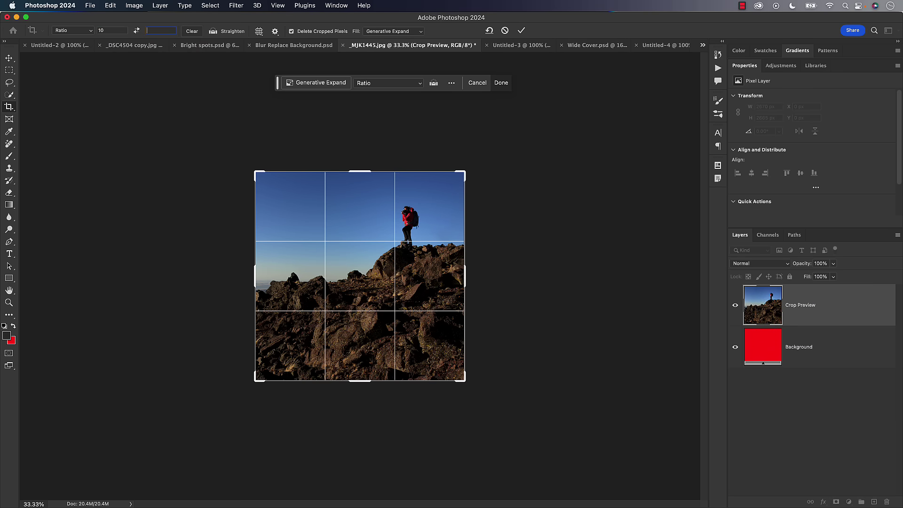
pyautogui.write('8')
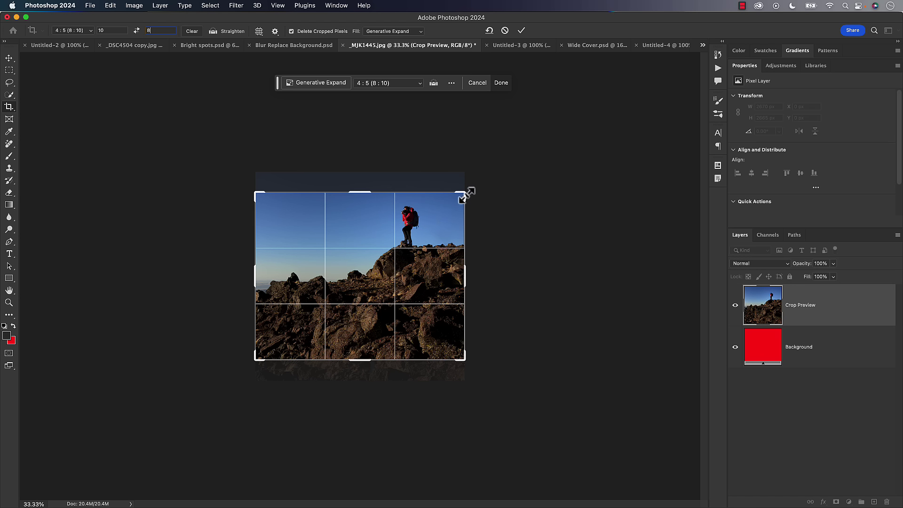
pyautogui.moveTo(465, 195); pyautogui.dragTo(497, 179)
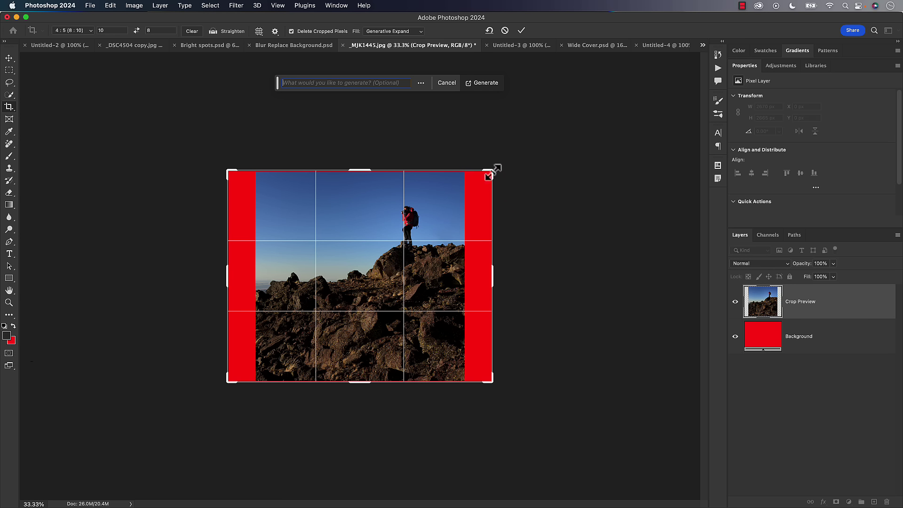
# Step: Widen the hiker crop further and fill the new borders with Generative Expand sky and rocks
pyautogui.moveTo(496, 168); pyautogui.dragTo(523, 148)
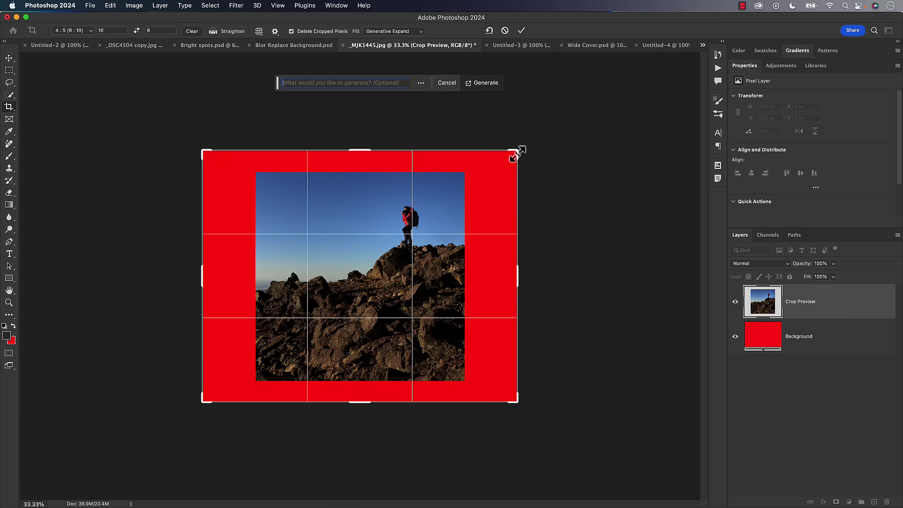
pyautogui.click(402, 33)
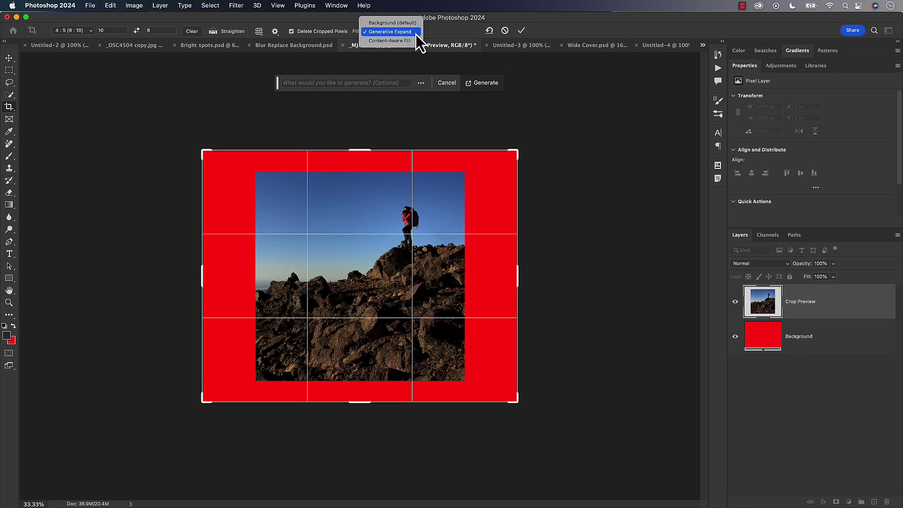
pyautogui.click(416, 32)
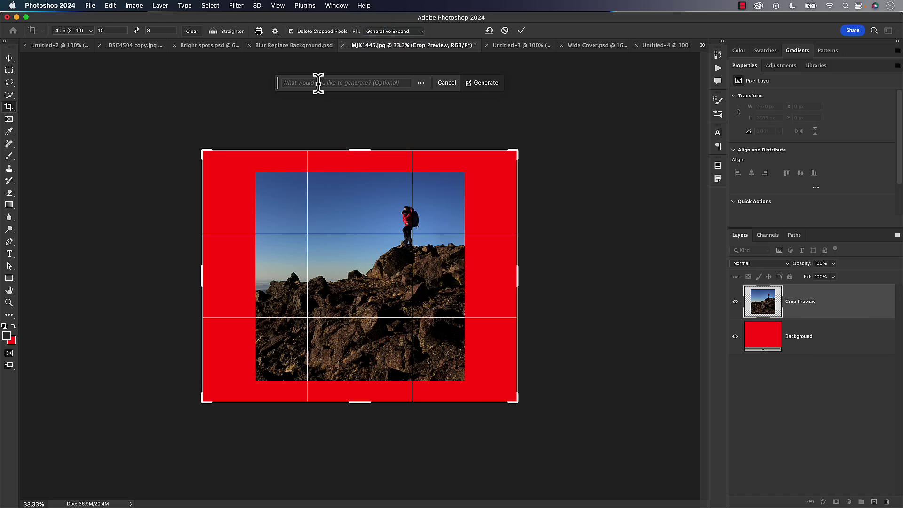
pyautogui.click(491, 84)
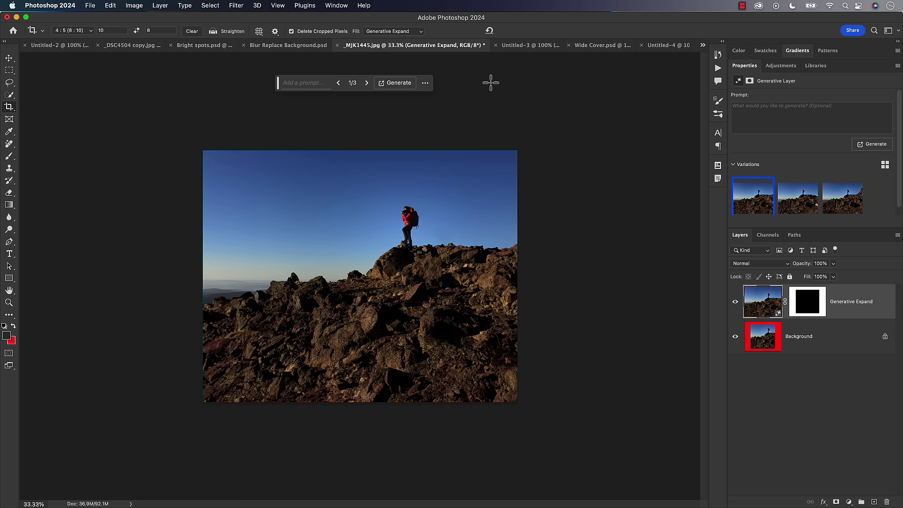
pyautogui.click(294, 83)
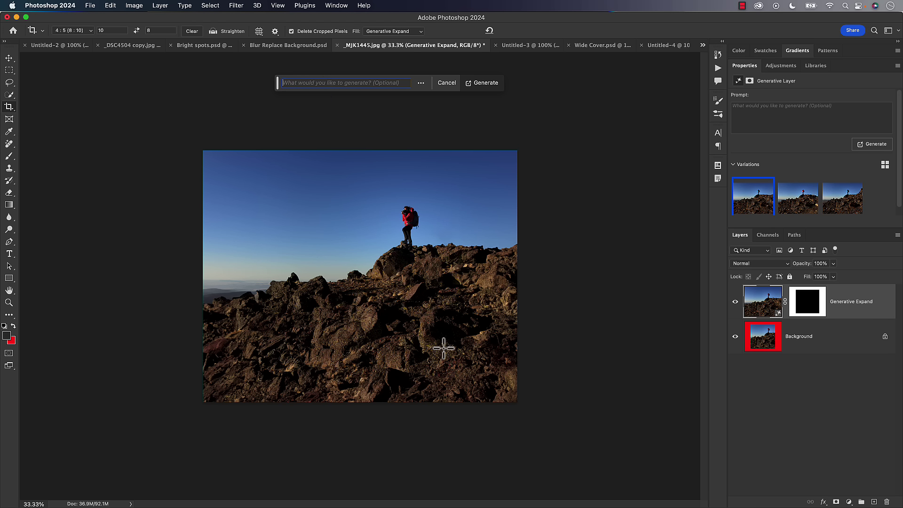
pyautogui.write('V')
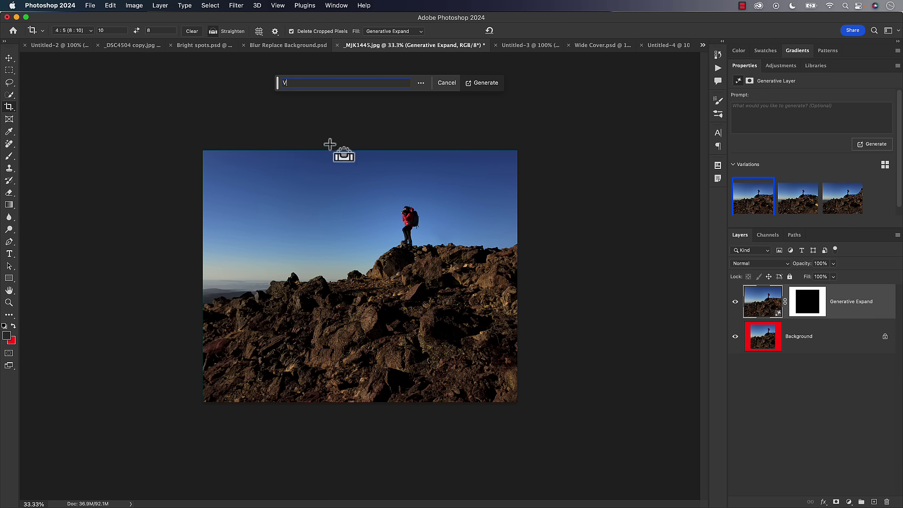
pyautogui.press('BackSpace')
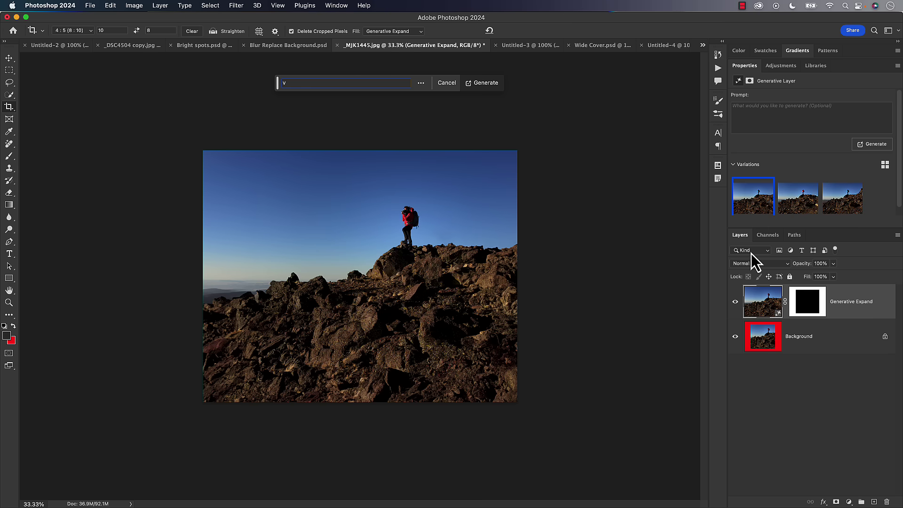
pyautogui.write('v')
pyautogui.press('Escape')
pyautogui.press('v')
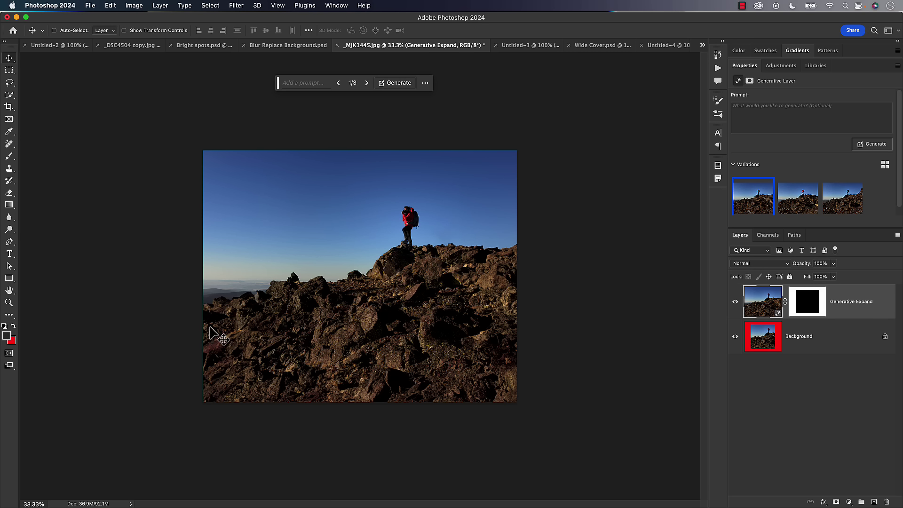
# Step: In the night street photo, erase the left street lamp with the Remove tool
pyautogui.click(50, 45)
pyautogui.press('j')
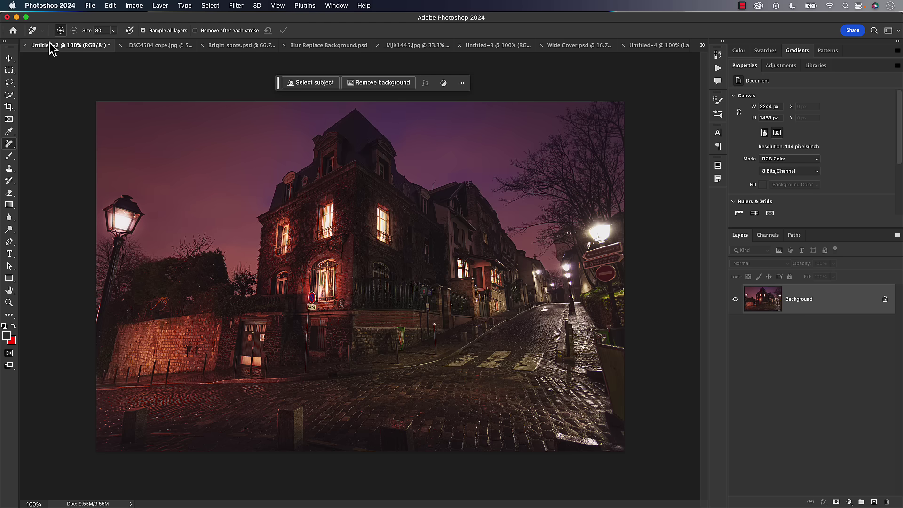
pyautogui.moveTo(138, 223)
pyautogui.mouseDown()
pyautogui.moveTo(119, 196)
pyautogui.moveTo(105, 216)
pyautogui.moveTo(113, 273)
pyautogui.moveTo(119, 234)
pyautogui.moveTo(93, 354)
pyautogui.mouseUp()
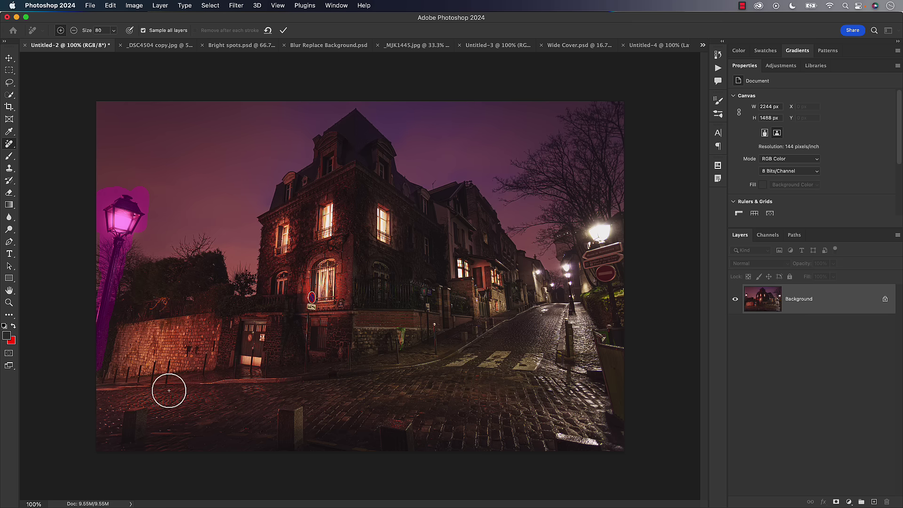
pyautogui.click(283, 31)
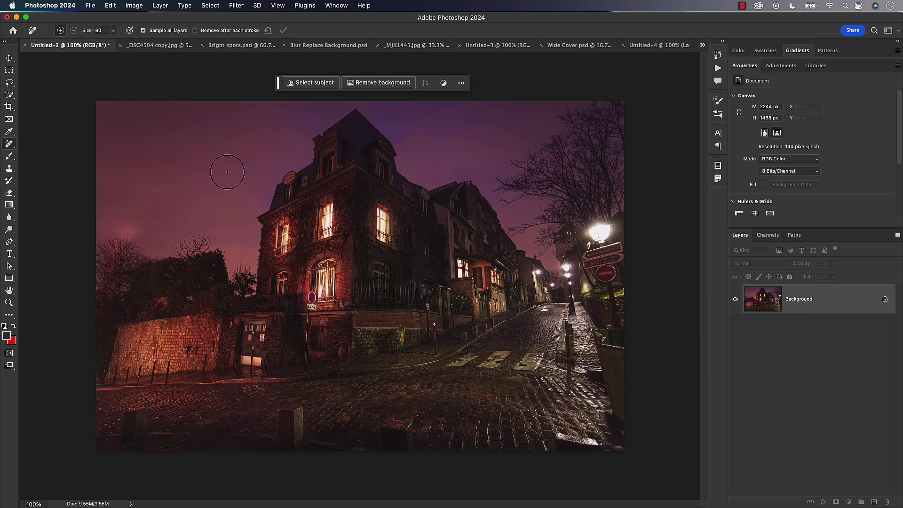
# Step: Remove the leftover pink glow where the lamp stood, then switch to the eagle photo
pyautogui.moveTo(136, 250); pyautogui.dragTo(123, 231)
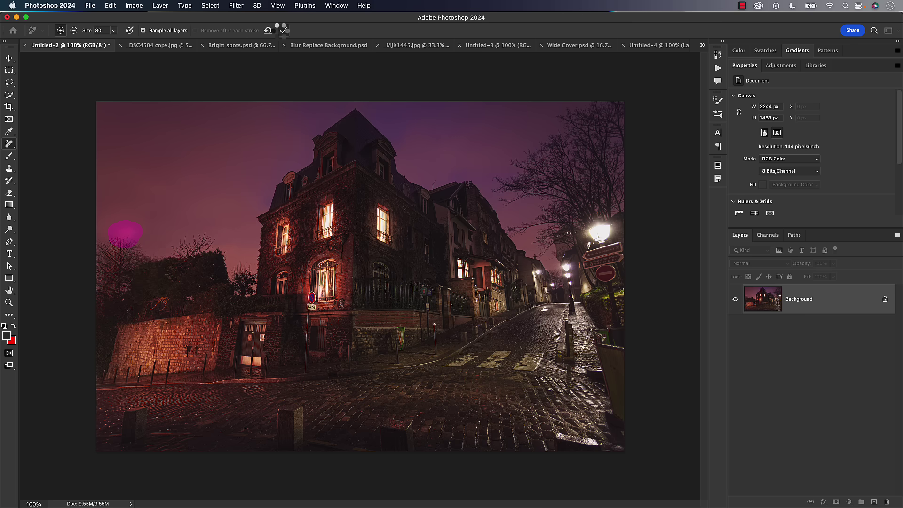
pyautogui.click(283, 30)
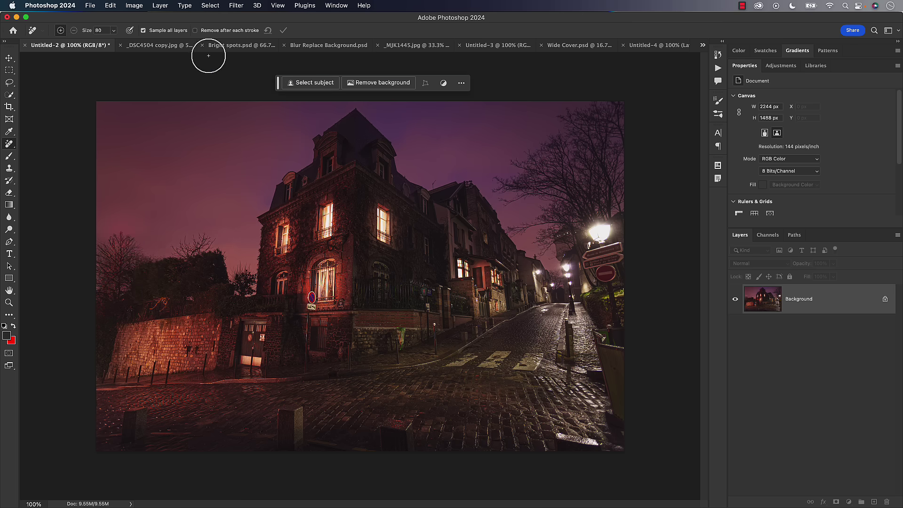
pyautogui.click(155, 47)
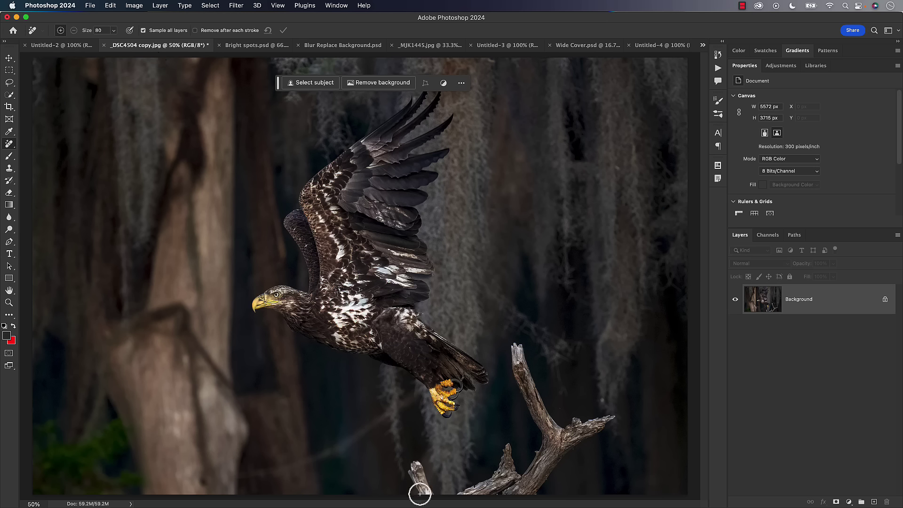
# Step: Brush over the dead branch beneath the eagle and a moss patch in the upper right
pyautogui.moveTo(419, 493)
pyautogui.mouseDown()
pyautogui.moveTo(407, 462)
pyautogui.moveTo(422, 461)
pyautogui.moveTo(434, 487)
pyautogui.moveTo(458, 495)
pyautogui.moveTo(499, 471)
pyautogui.moveTo(512, 340)
pyautogui.moveTo(522, 340)
pyautogui.moveTo(544, 404)
pyautogui.moveTo(563, 428)
pyautogui.moveTo(618, 415)
pyautogui.moveTo(564, 424)
pyautogui.moveTo(618, 416)
pyautogui.moveTo(538, 473)
pyautogui.moveTo(524, 494)
pyautogui.moveTo(556, 465)
pyautogui.moveTo(525, 500)
pyautogui.moveTo(487, 496)
pyautogui.moveTo(532, 493)
pyautogui.moveTo(428, 501)
pyautogui.mouseUp()
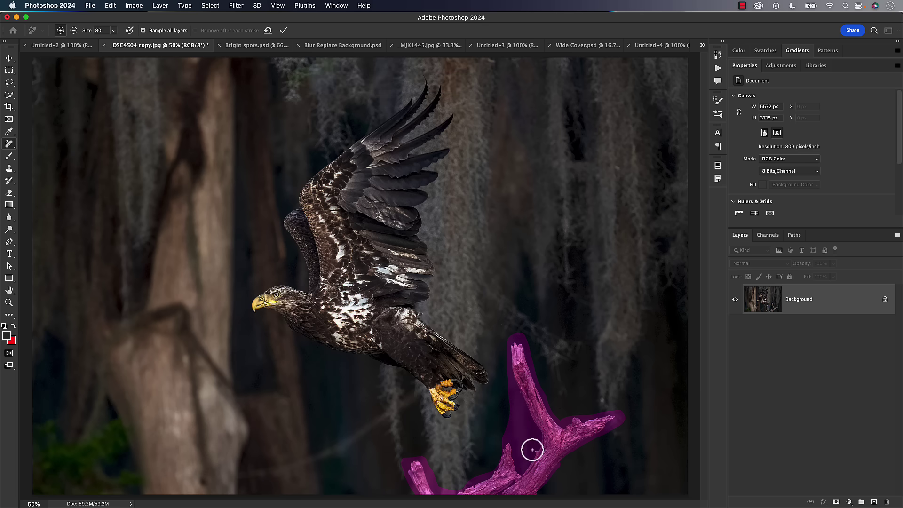
pyautogui.moveTo(565, 108)
pyautogui.mouseDown()
pyautogui.moveTo(485, 228)
pyautogui.moveTo(496, 235)
pyautogui.moveTo(607, 196)
pyautogui.moveTo(611, 139)
pyautogui.moveTo(560, 107)
pyautogui.mouseUp()
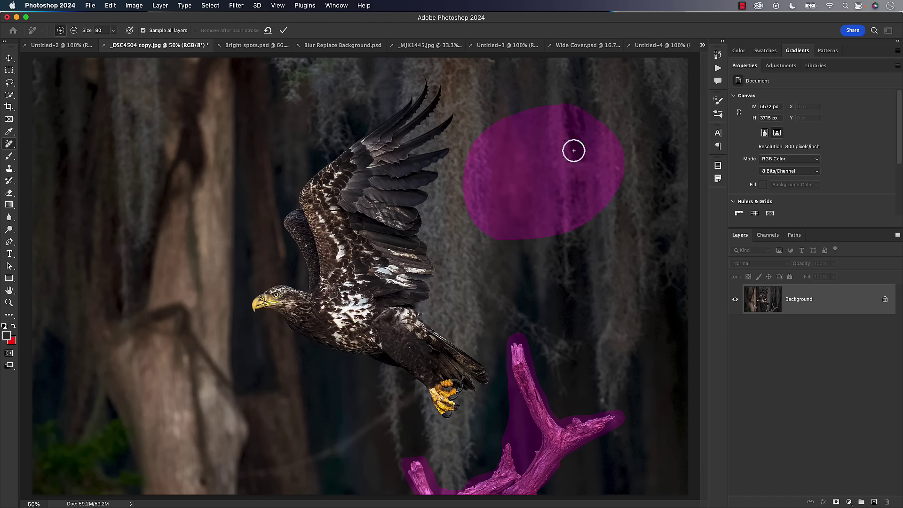